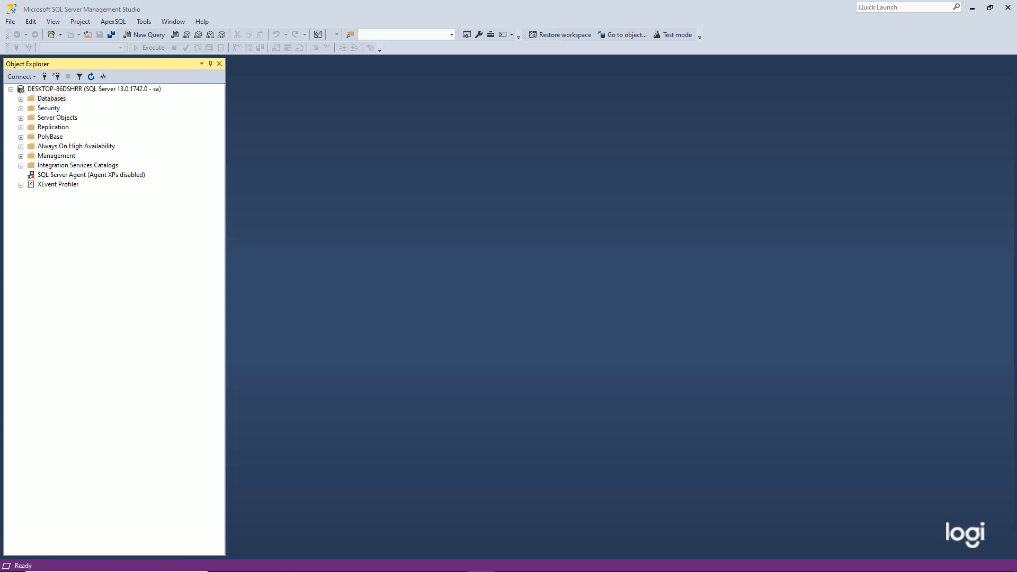
Expand the Databases node under the connected local server in Object Explorer
click(20, 98)
Create a new database named SAP_POWERDESIGNER_REPO with default settings, then expand Security
right_click(51, 99)
click(74, 104)
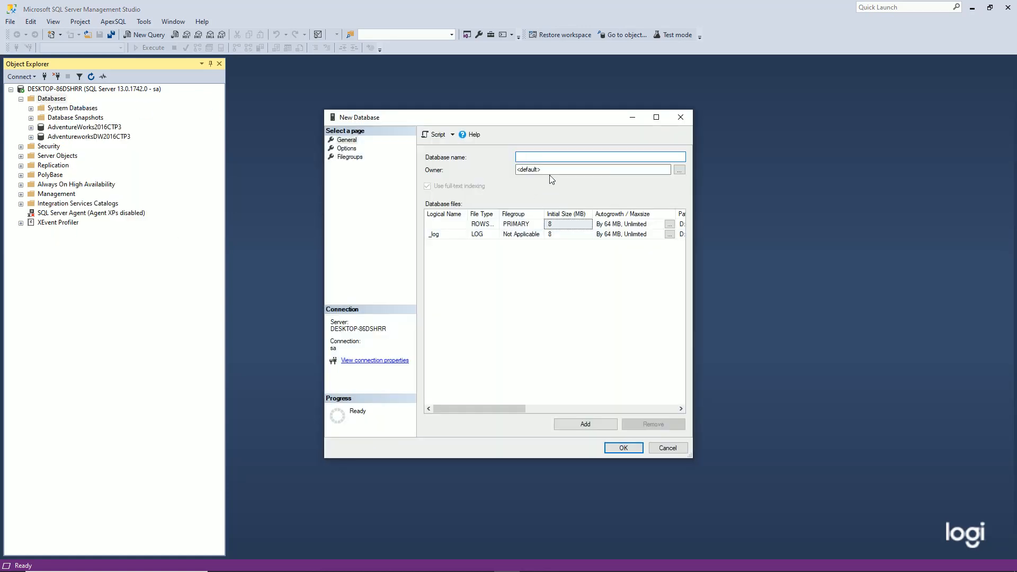
text(SAP_POWERDESIGNER_REPO)
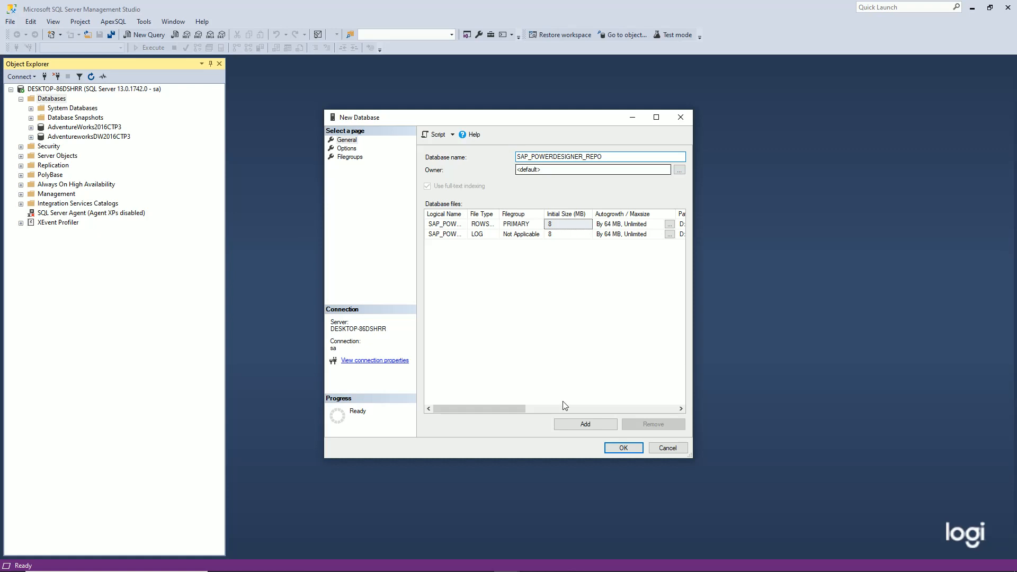
click(629, 447)
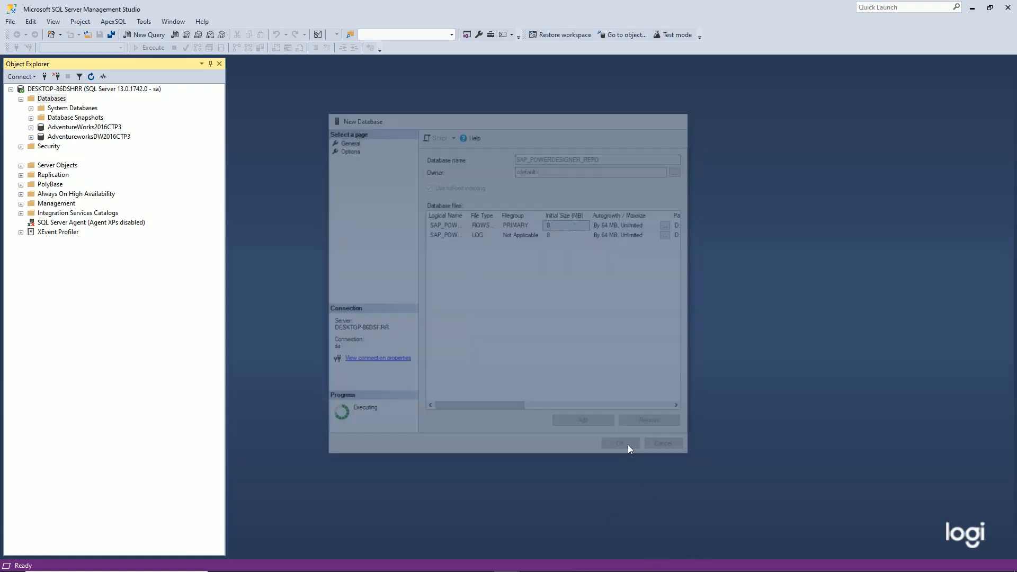
click(21, 156)
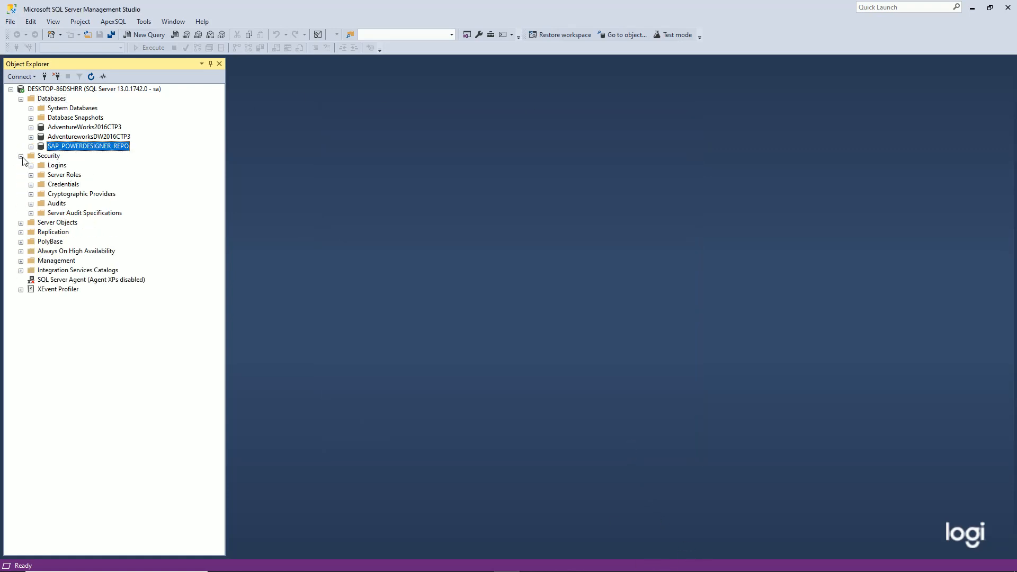
Start a new login under Security > Logins named log_powerdesigner
click(46, 169)
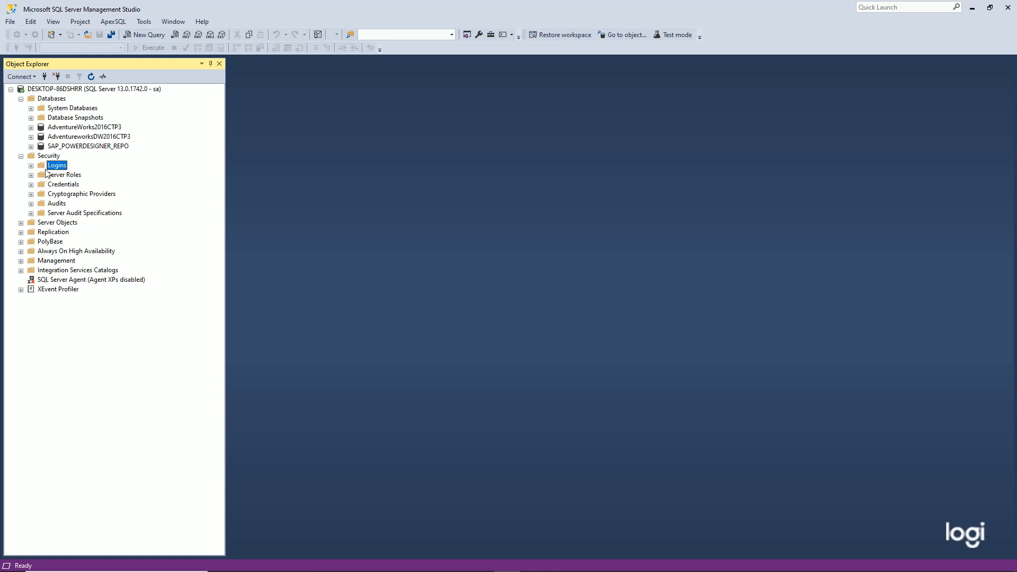
click(31, 166)
right_click(56, 167)
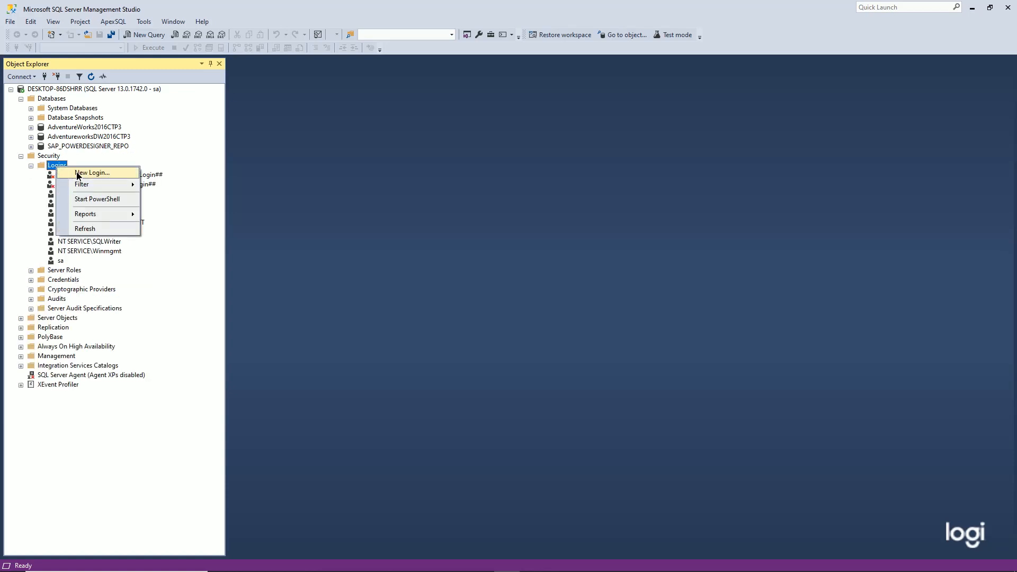
click(69, 174)
text(LOG)
key(BackSpace)
key(BackSpace)
key(BackSpace)
text(log_powerd)
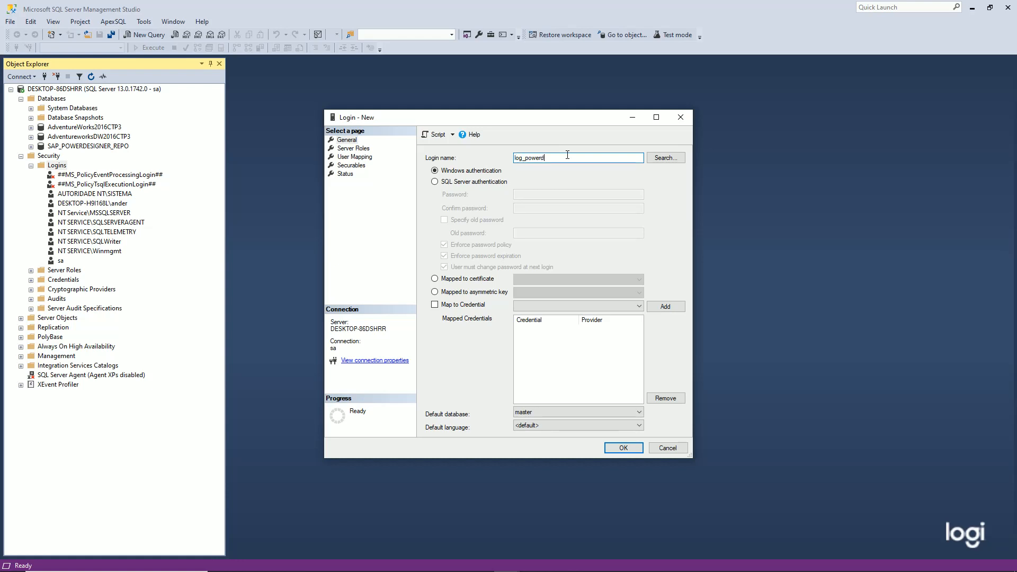
text(esigner)
Use SQL Server authentication without password expiration, enter and confirm the password, and view Server Roles
click(437, 182)
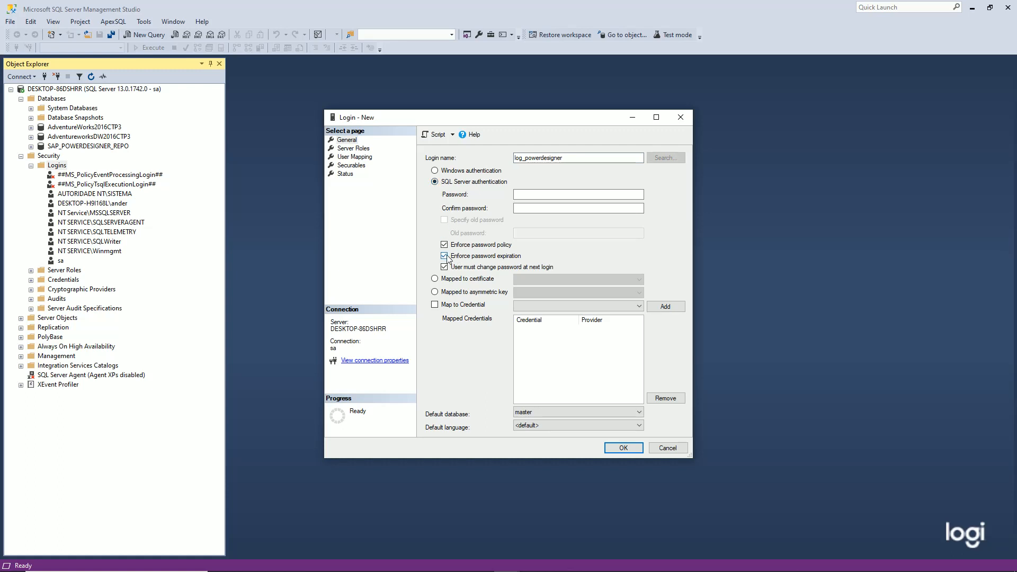
click(445, 257)
click(534, 193)
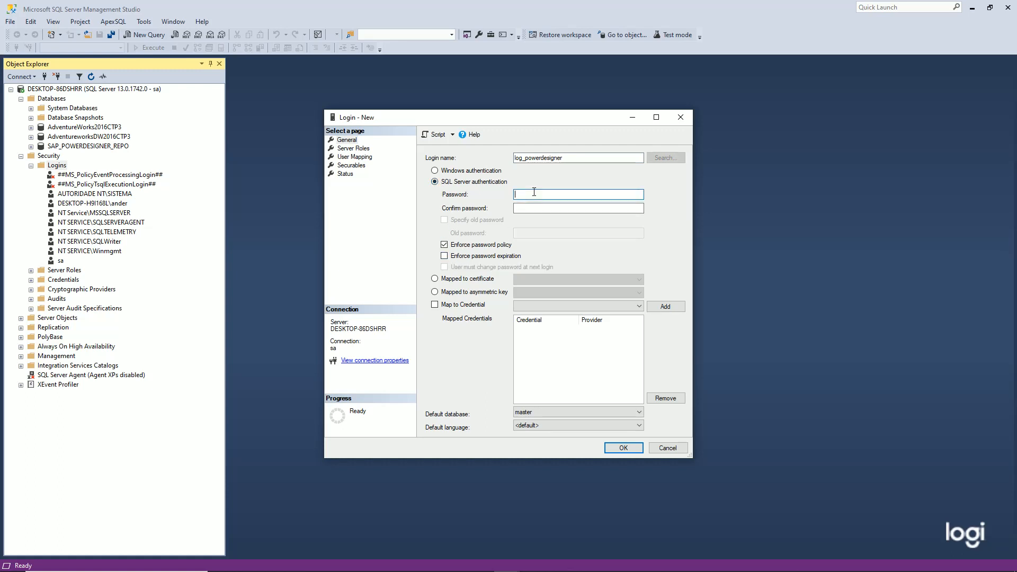
text(••••••••)
key(Tab)
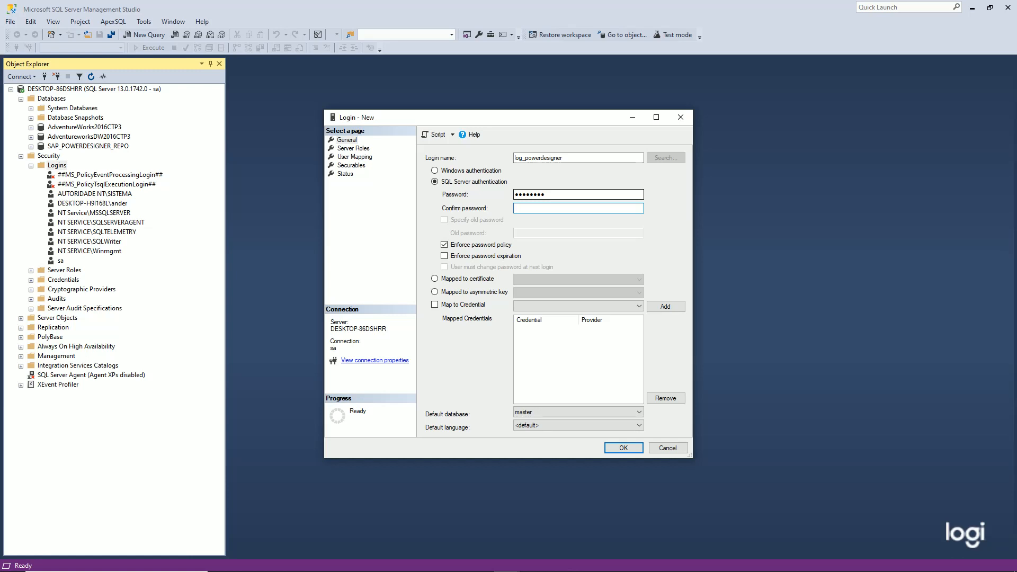
text(••••)
click(342, 149)
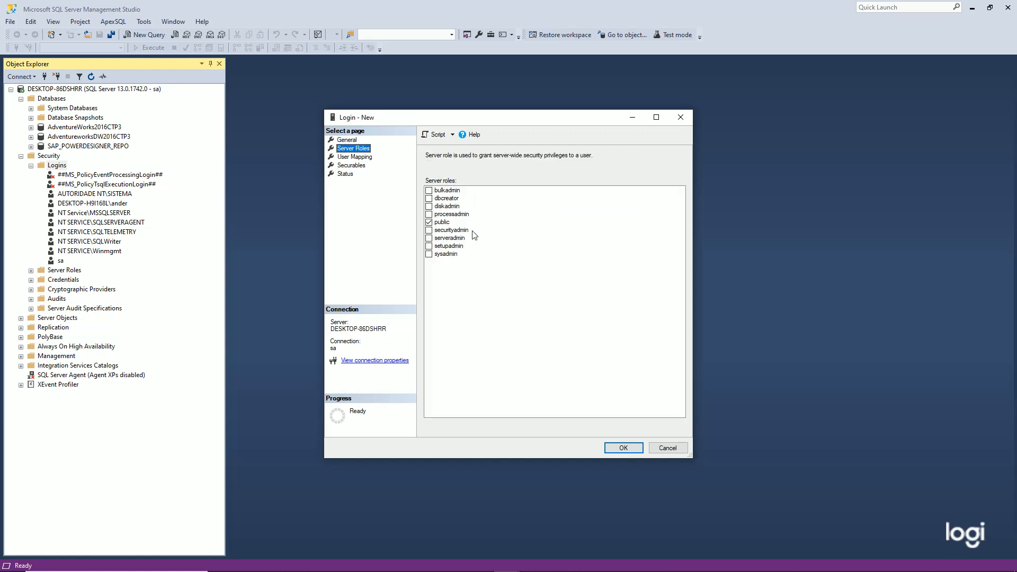
Grant bulkadmin and dbcreator server roles and map the login to SAP_POWERDESIGNER_REPO
click(444, 191)
click(447, 199)
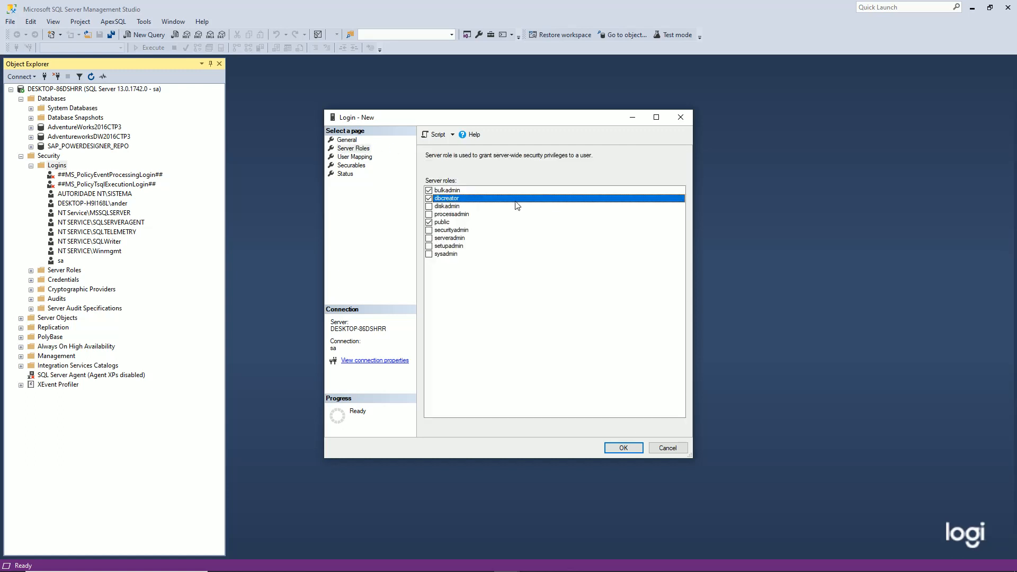
click(359, 158)
click(439, 229)
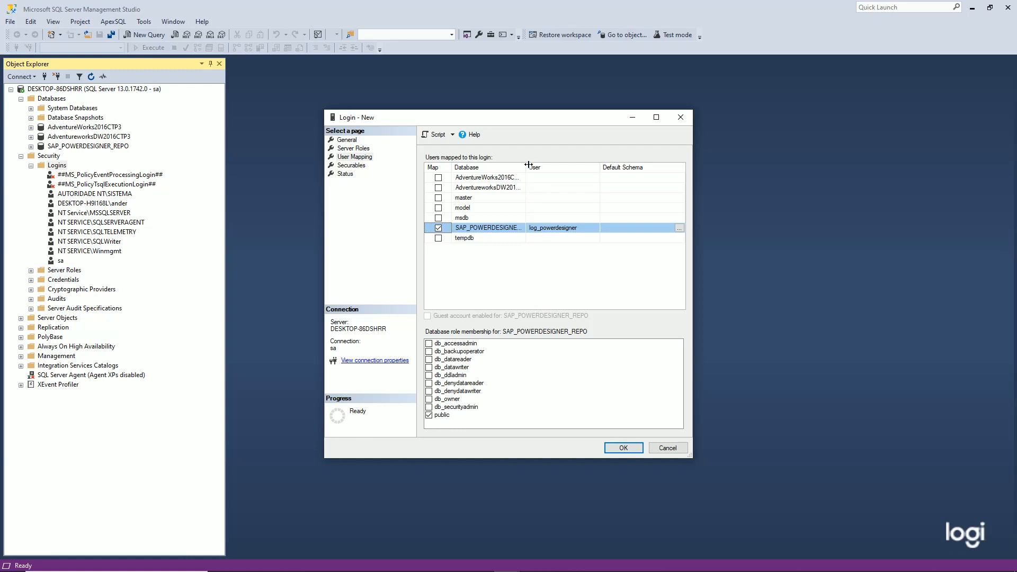
drag(527, 167, 561, 166)
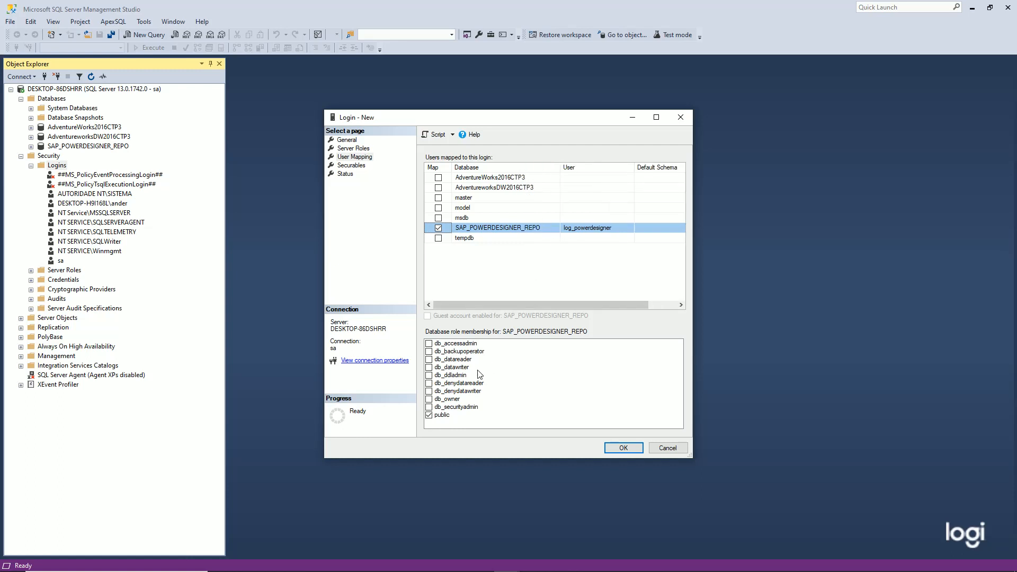
Grant db_owner, datawriter, datareader, ddladmin, backupoperator and accessadmin, then try saving the login
click(429, 399)
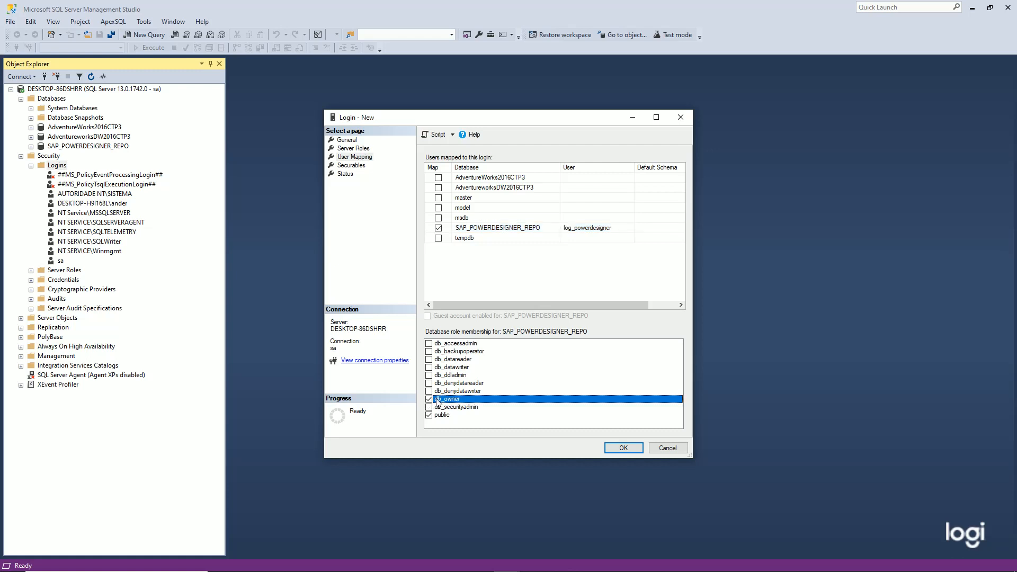
click(428, 368)
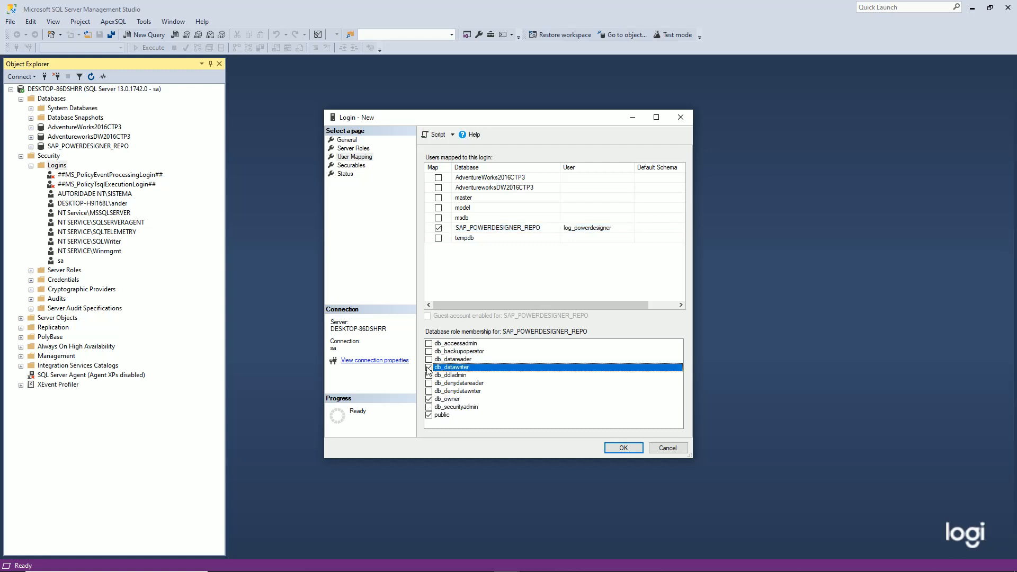
click(429, 359)
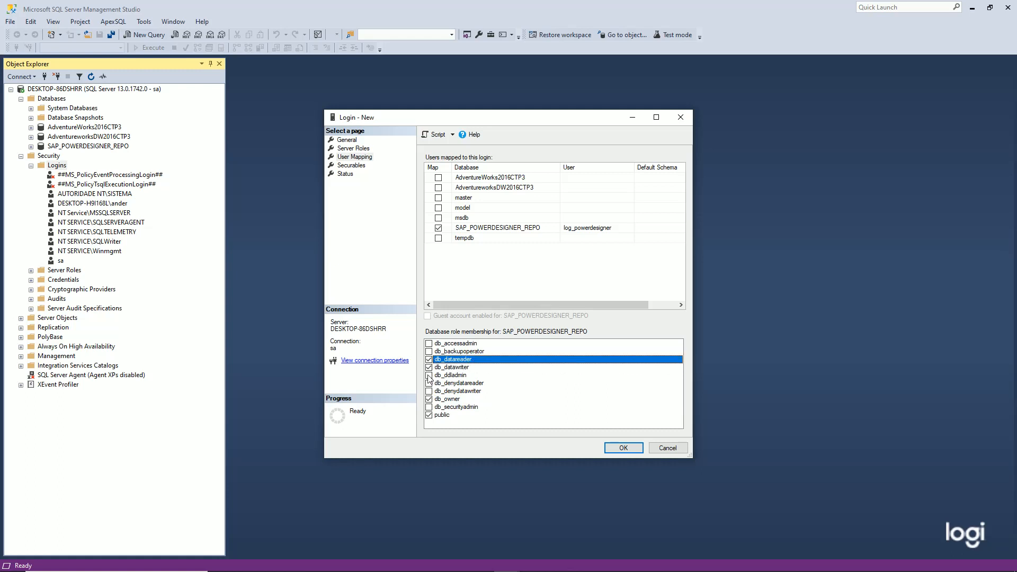
click(429, 375)
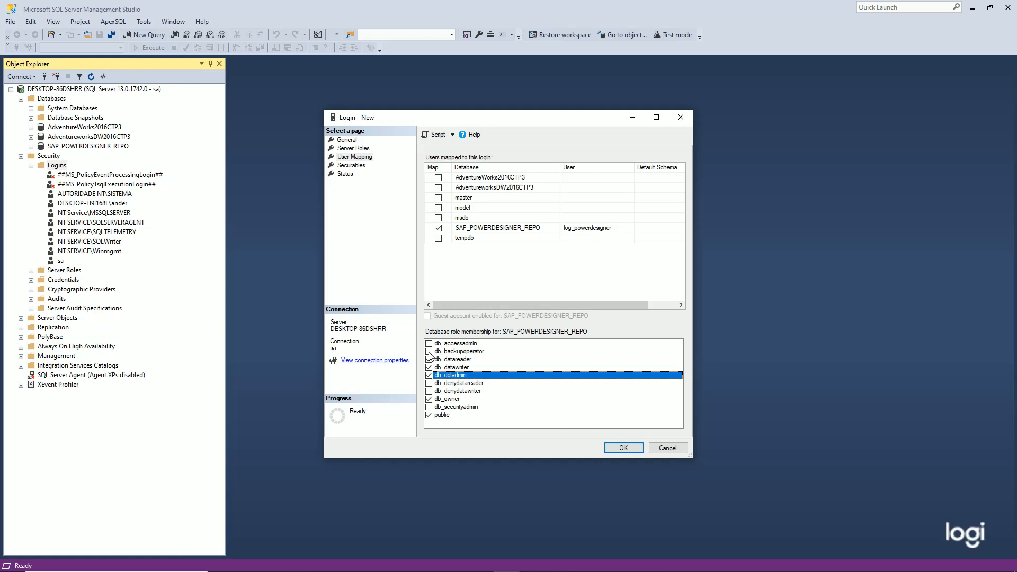
click(429, 351)
click(429, 344)
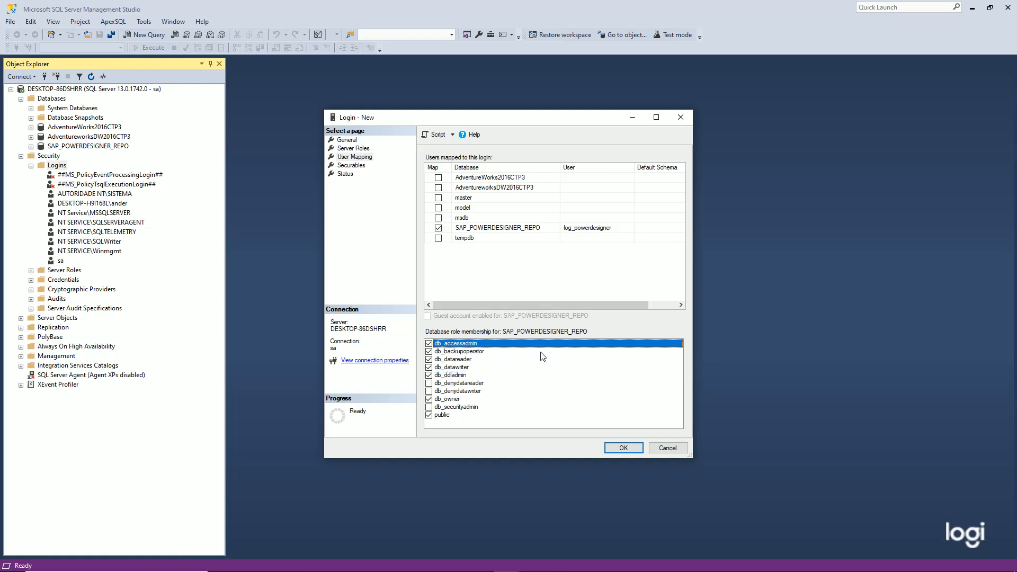
click(629, 451)
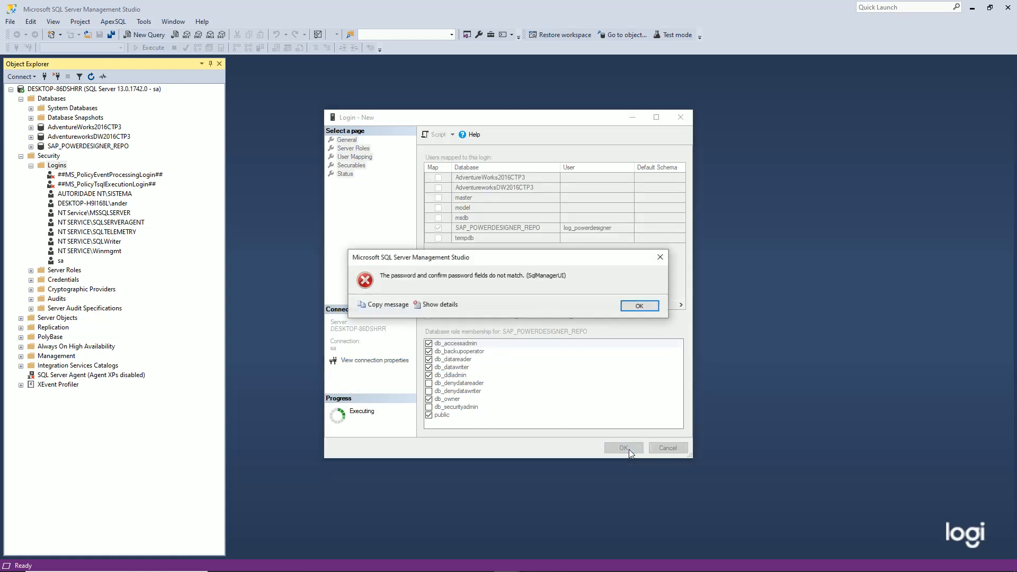
Dismiss the mismatch error, re-enter matching password and confirmation, and save log_powerdesigner
click(631, 307)
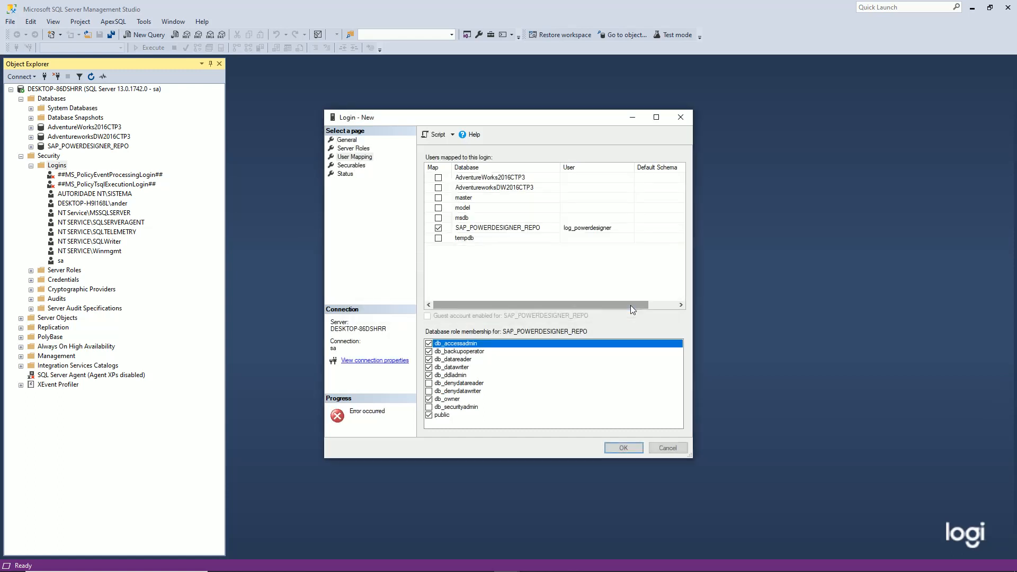
click(347, 141)
drag(550, 207, 390, 230)
text(•)
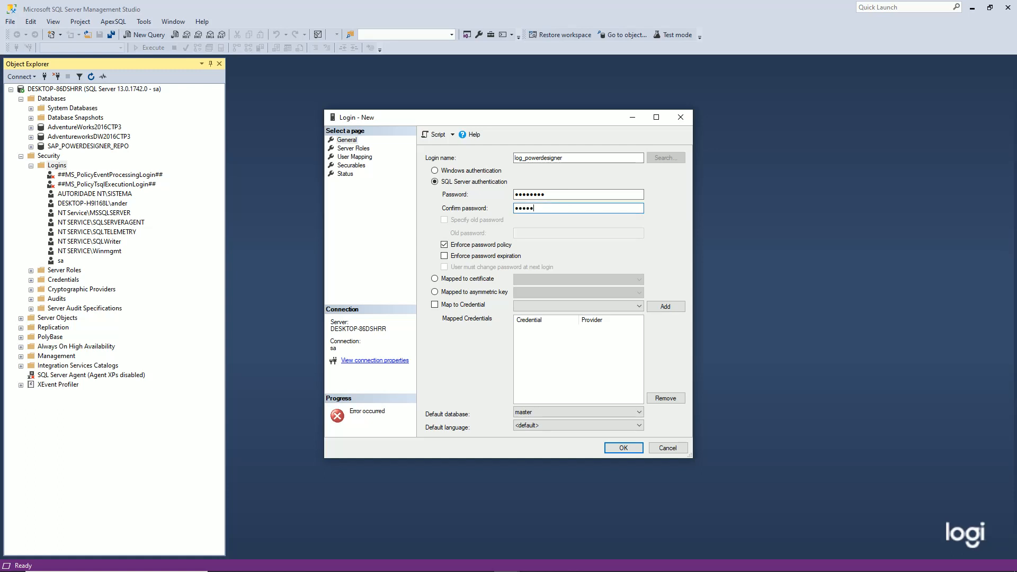
drag(554, 194, 472, 207)
text(••••••••)
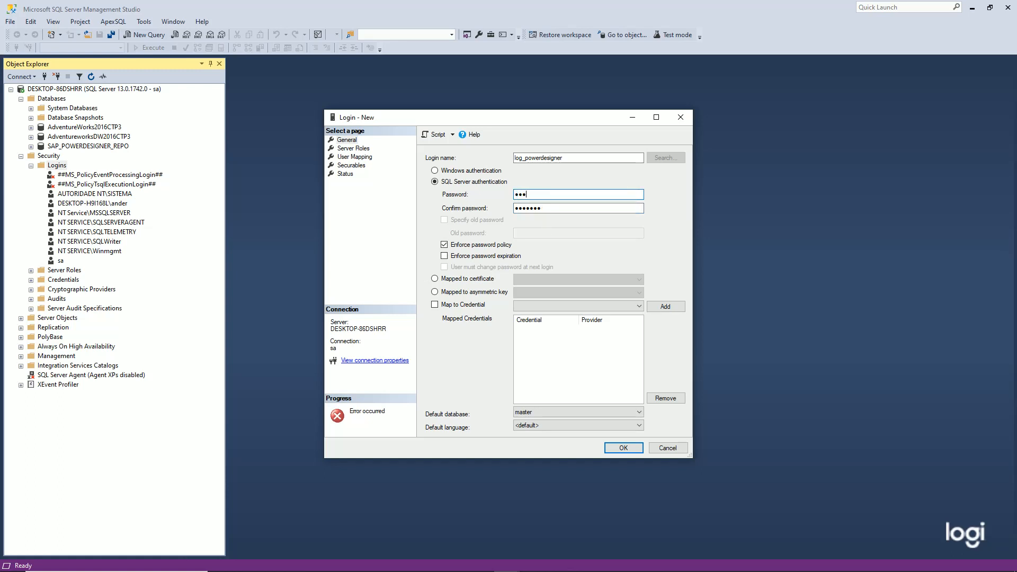
key(Tab)
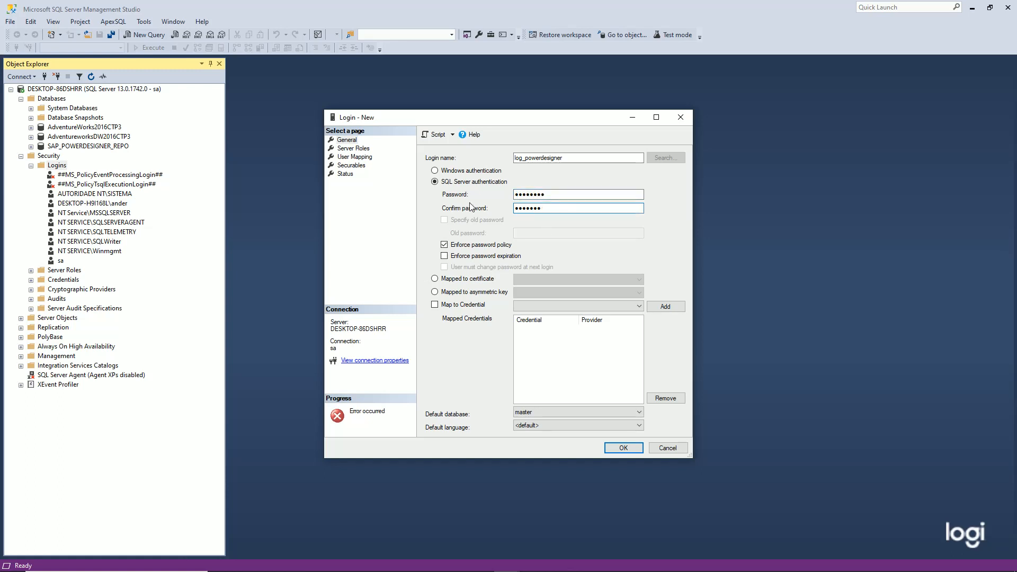
text(•••••••)
click(625, 448)
Reconnect to DESKTOP-86DSHRR using SQL Server authentication and open the server's Properties
click(17, 28)
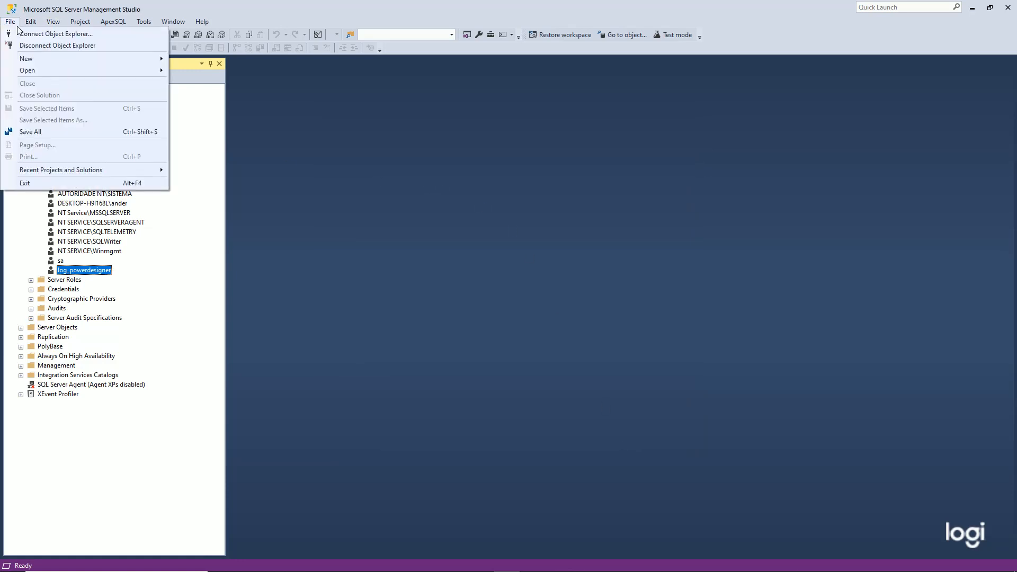
click(39, 46)
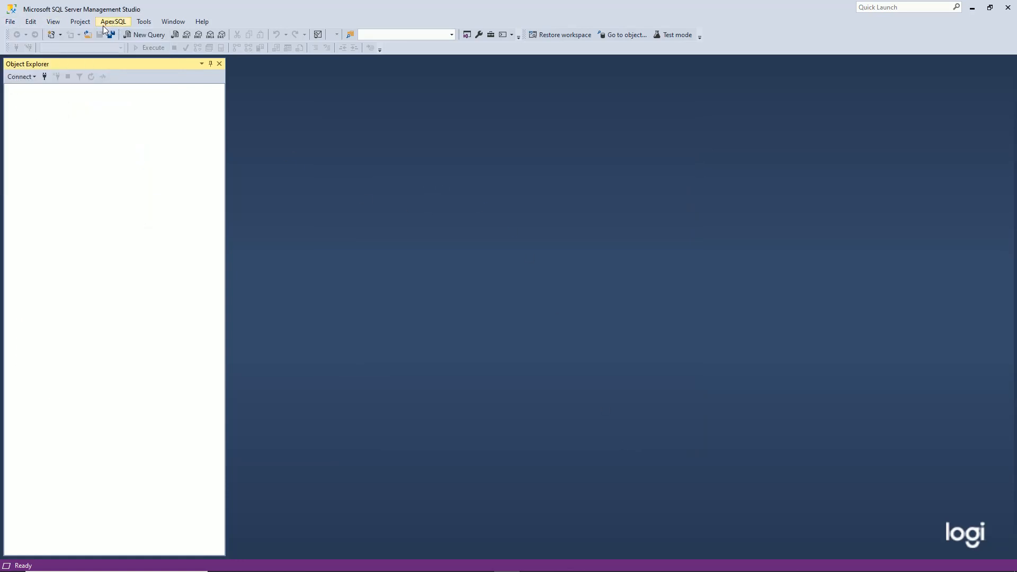
click(17, 26)
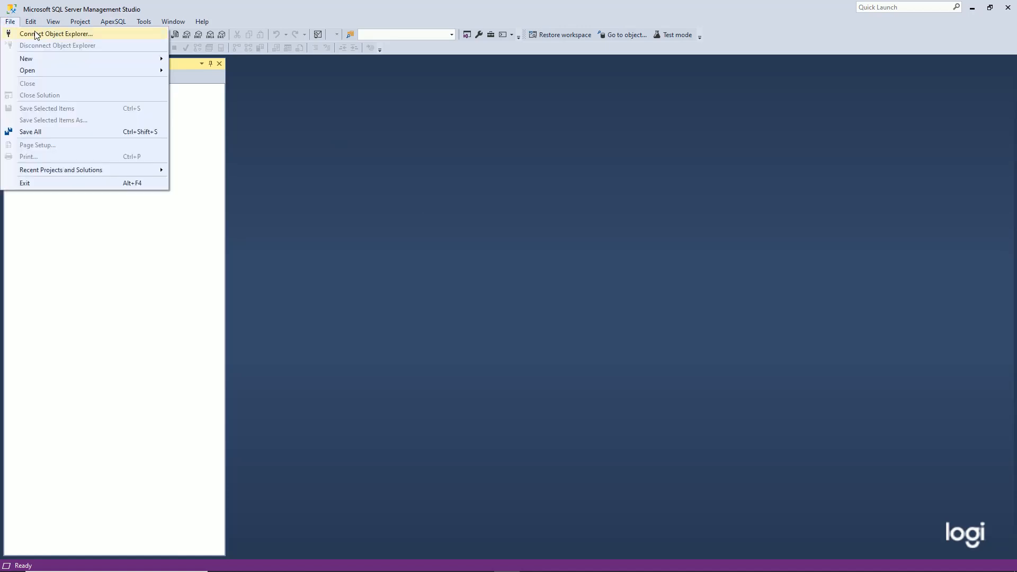
click(37, 34)
click(522, 262)
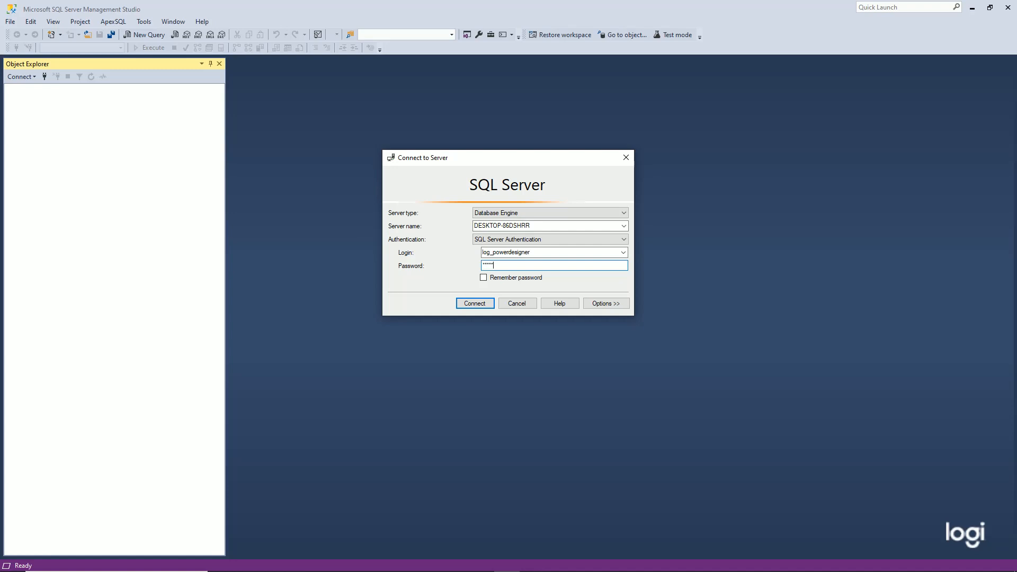
click(467, 303)
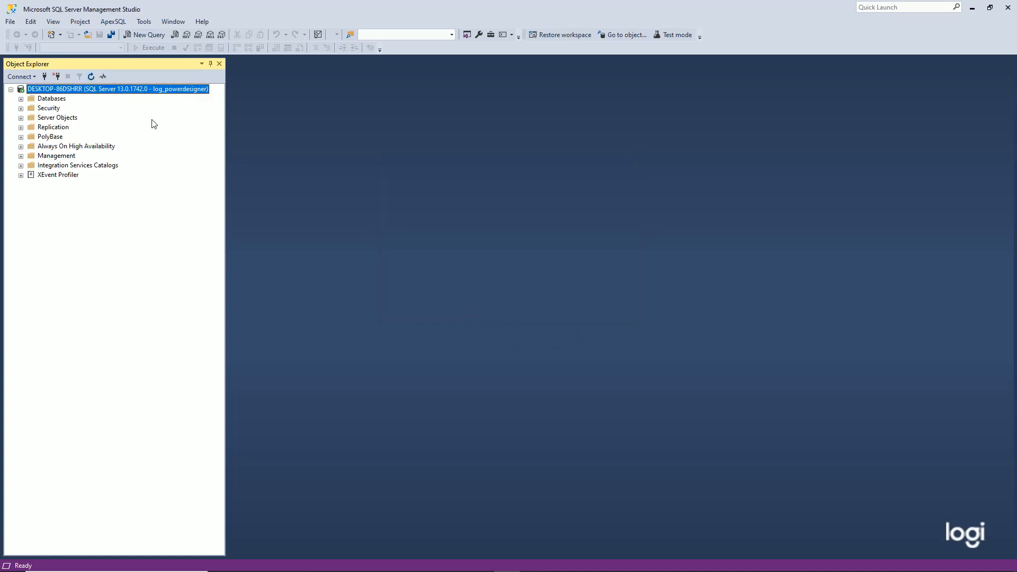
right_click(141, 91)
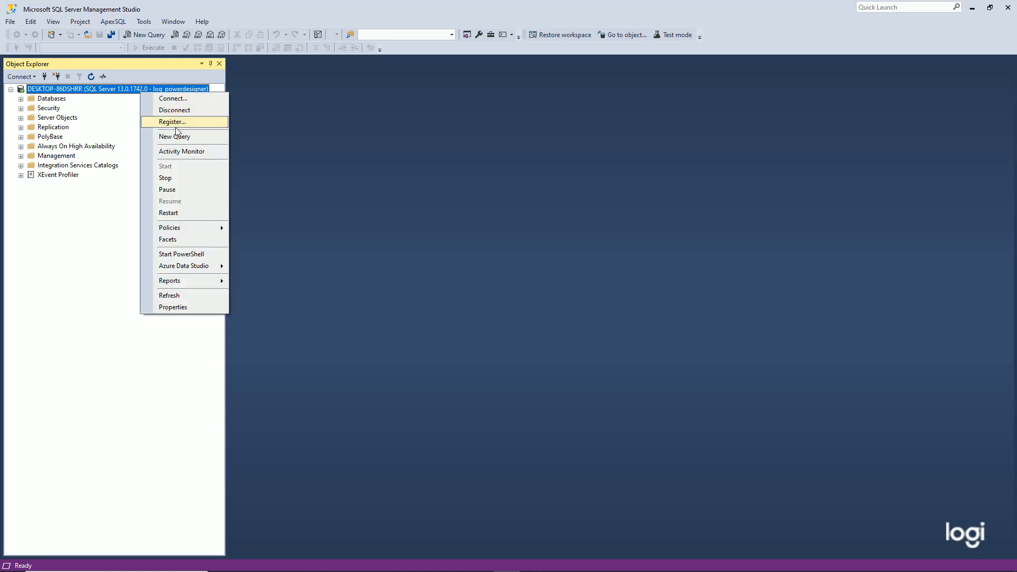
click(184, 308)
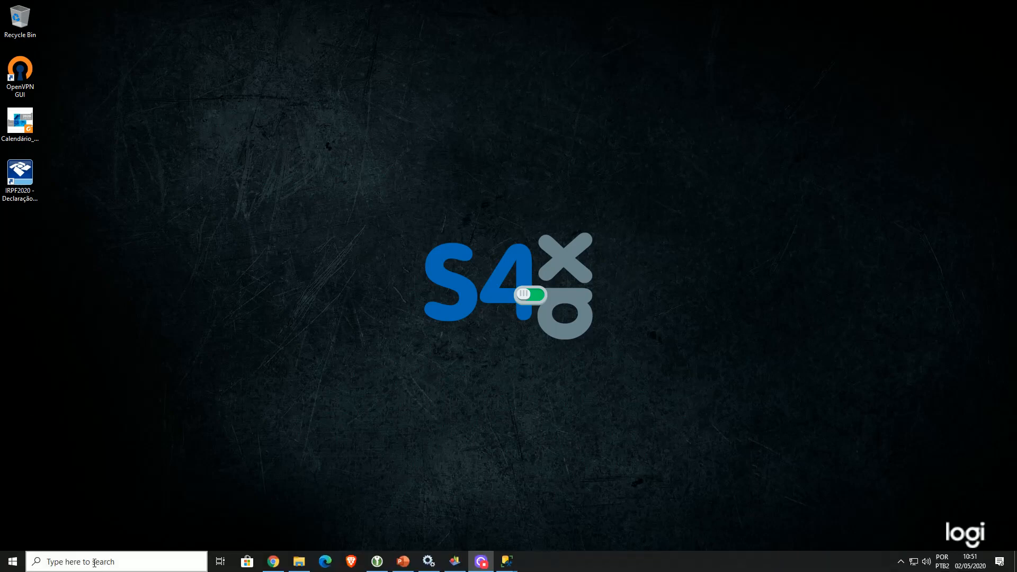
Open ODBC Data Sources (64-bit) and add a System DSN using SQL Server Native Client 11.0
click(95, 563)
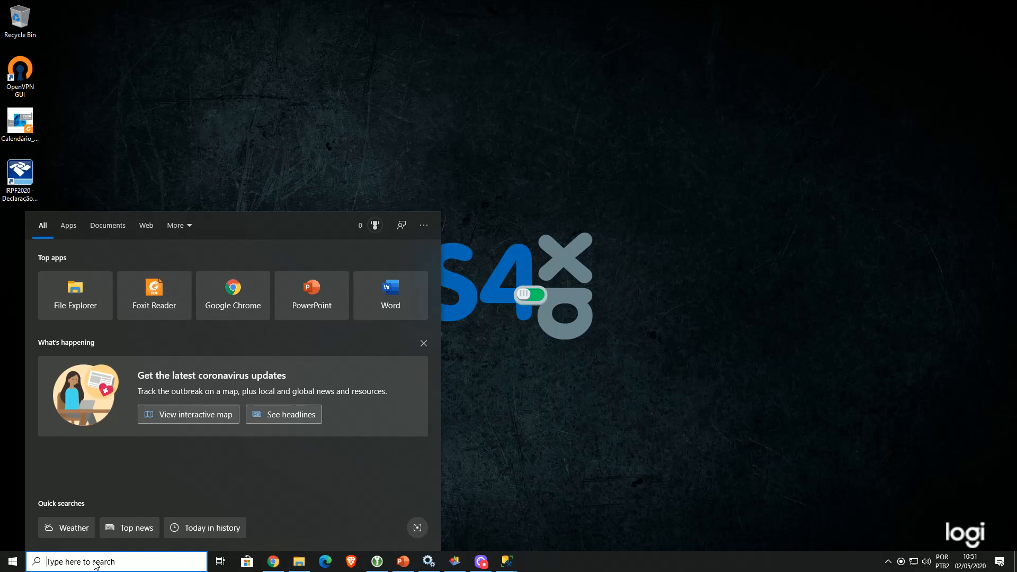
text(odbc)
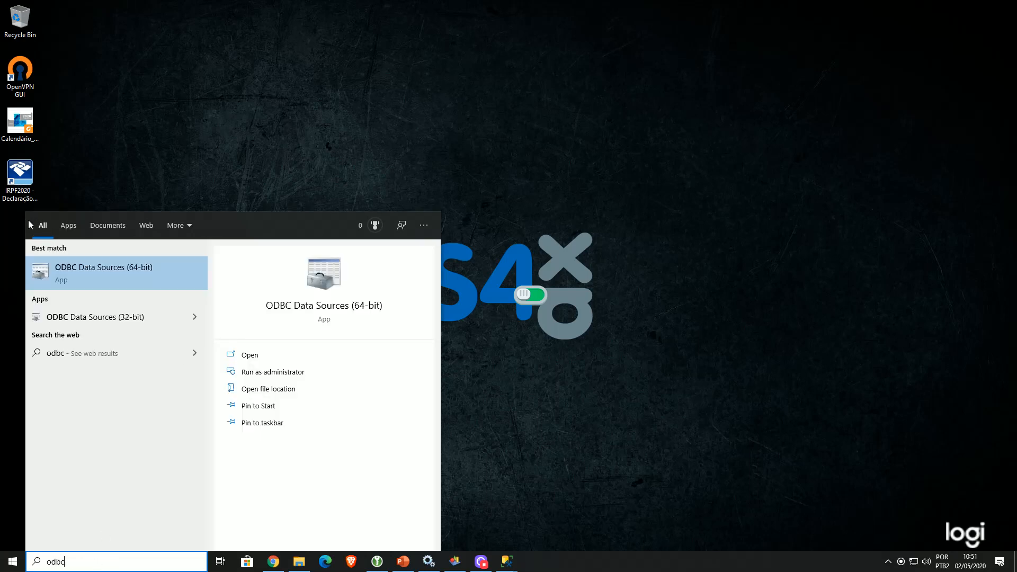
click(116, 272)
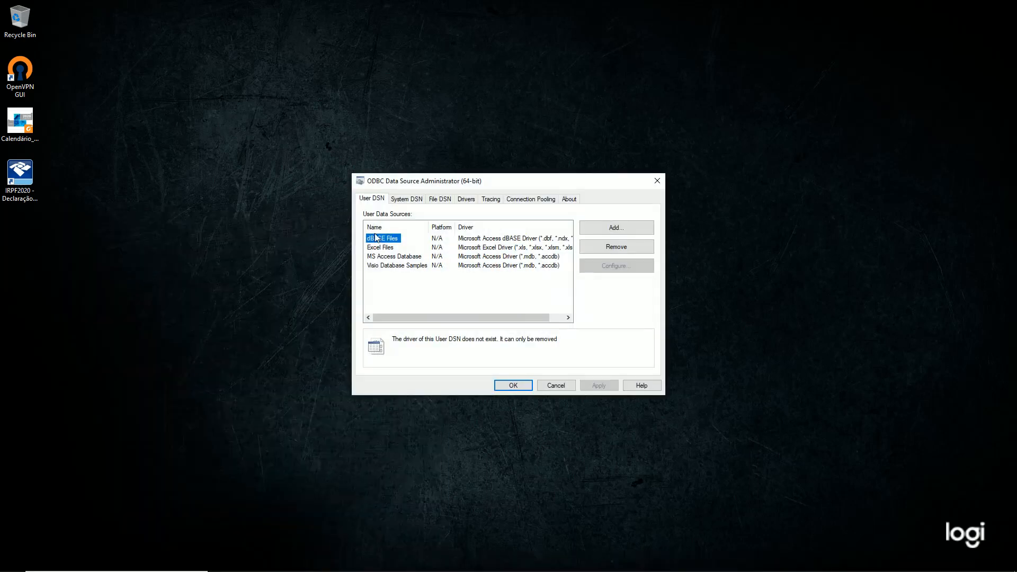
click(406, 200)
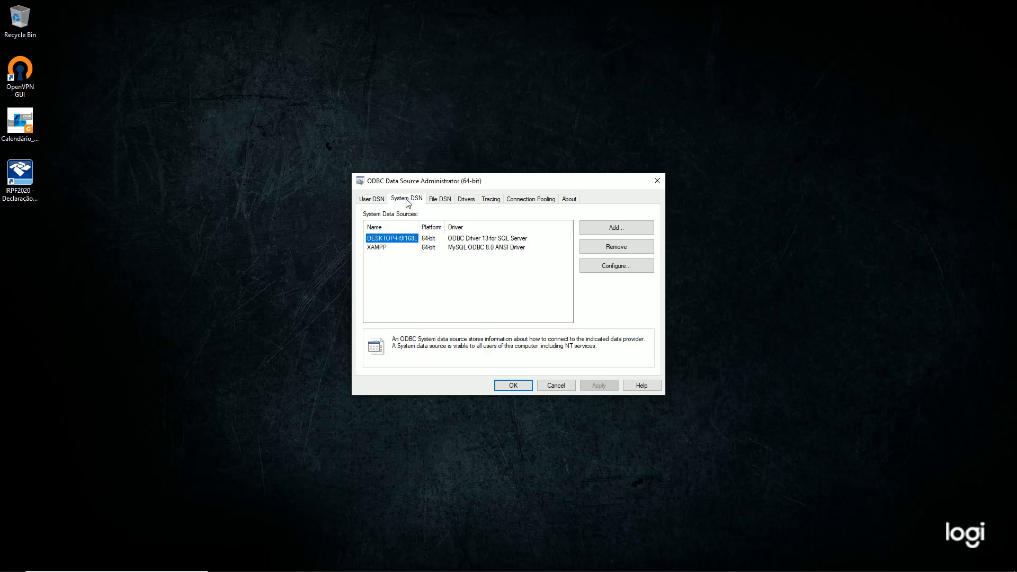
click(608, 228)
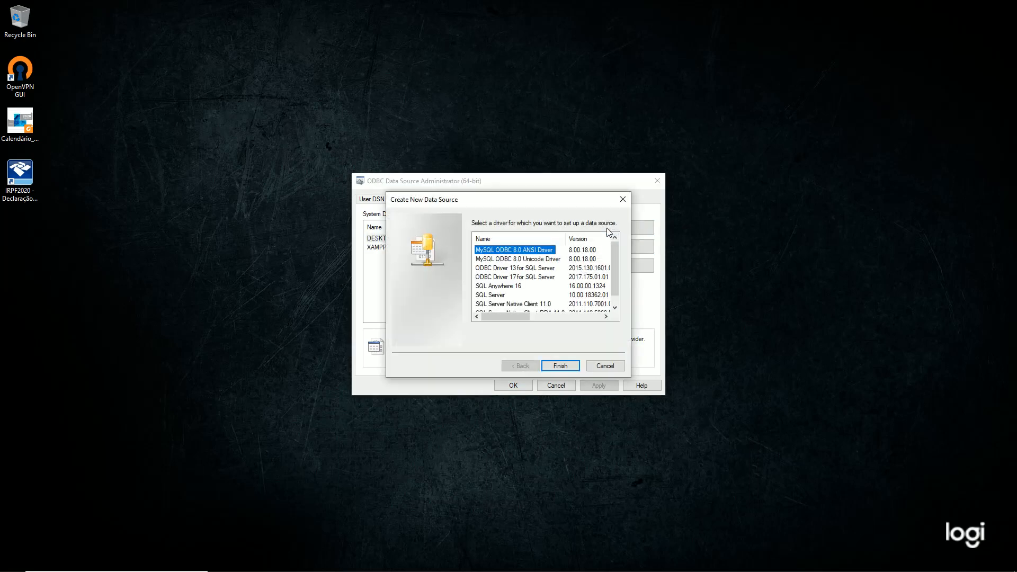
scroll(560, 264, down, 1)
click(532, 295)
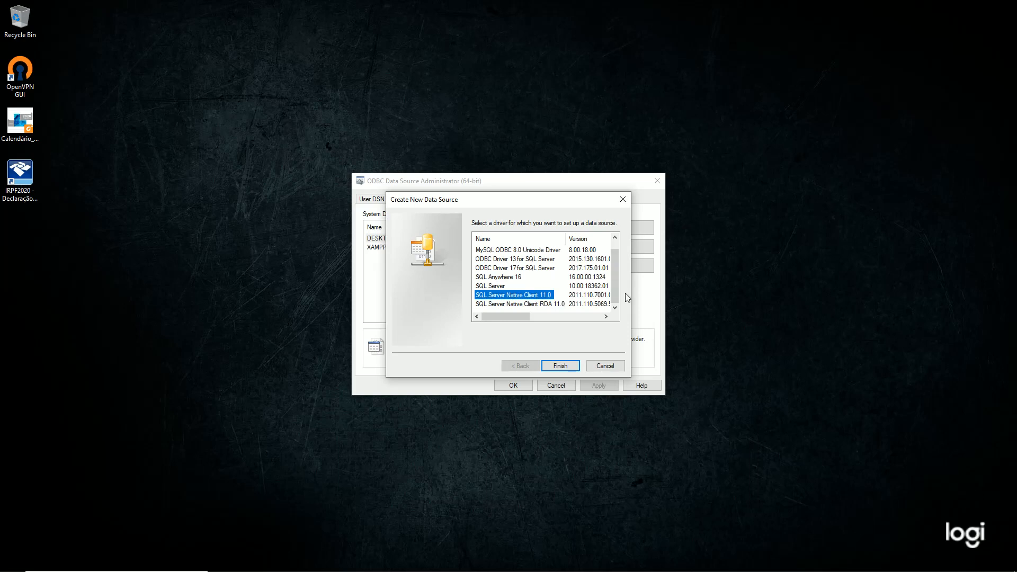
click(562, 366)
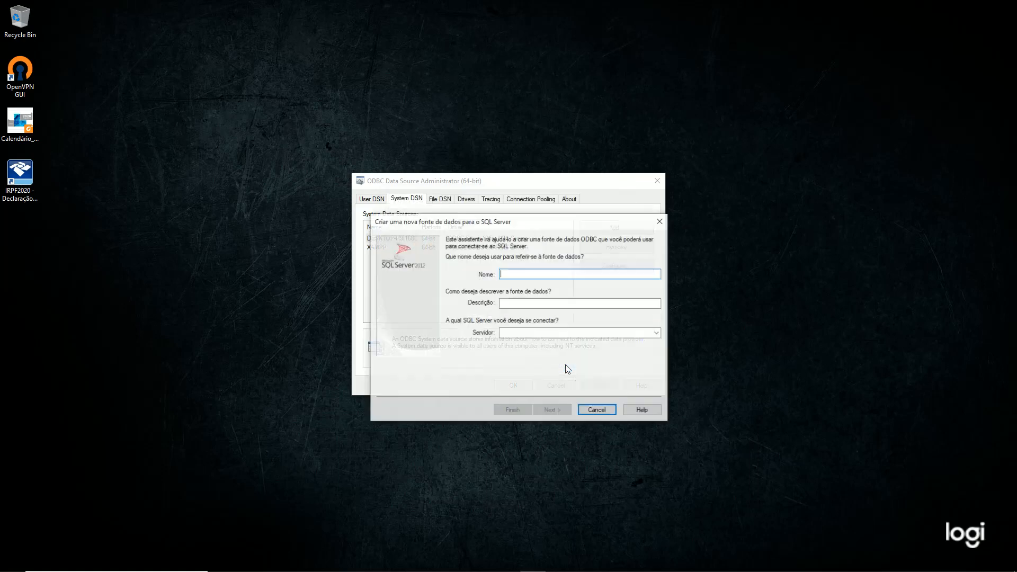
Name the new data source SAP_POWERDESIGNER_REPO
text(SAP)
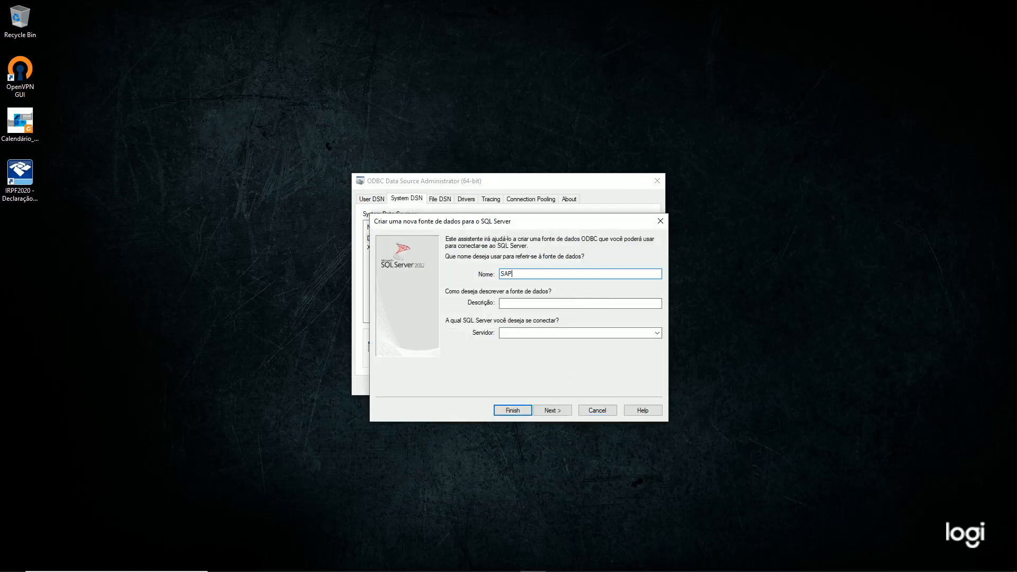
text(_POWERDESIGNER_REPO)
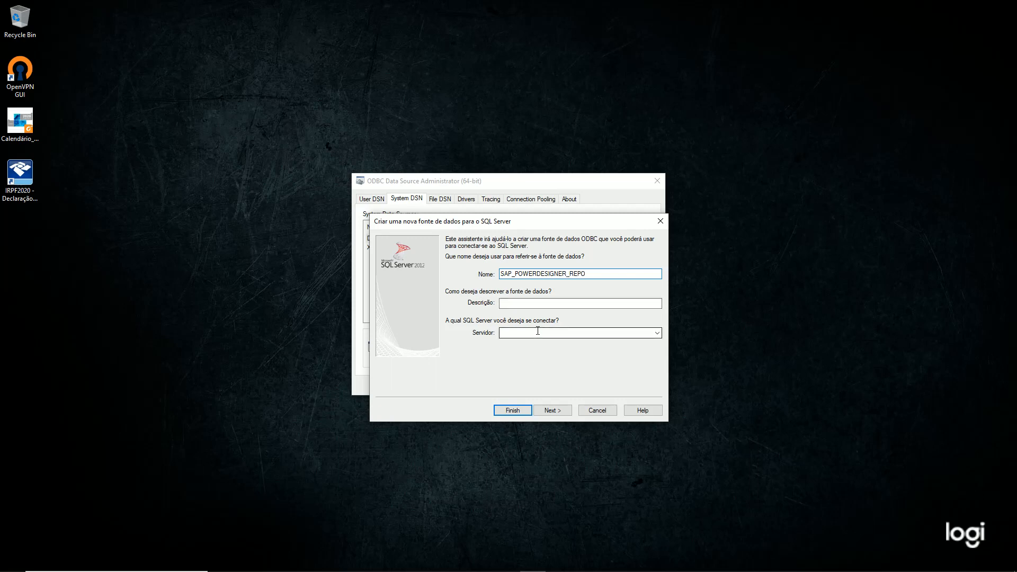
Copy the server name DESKTOP-86DSHRR from Server Properties into the wizard's Server field
click(506, 561)
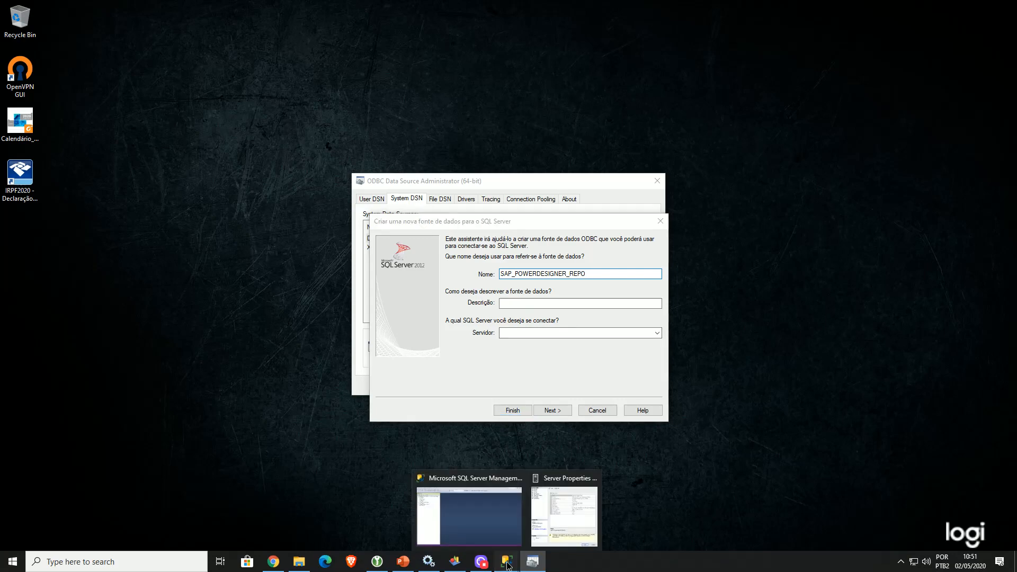
click(564, 511)
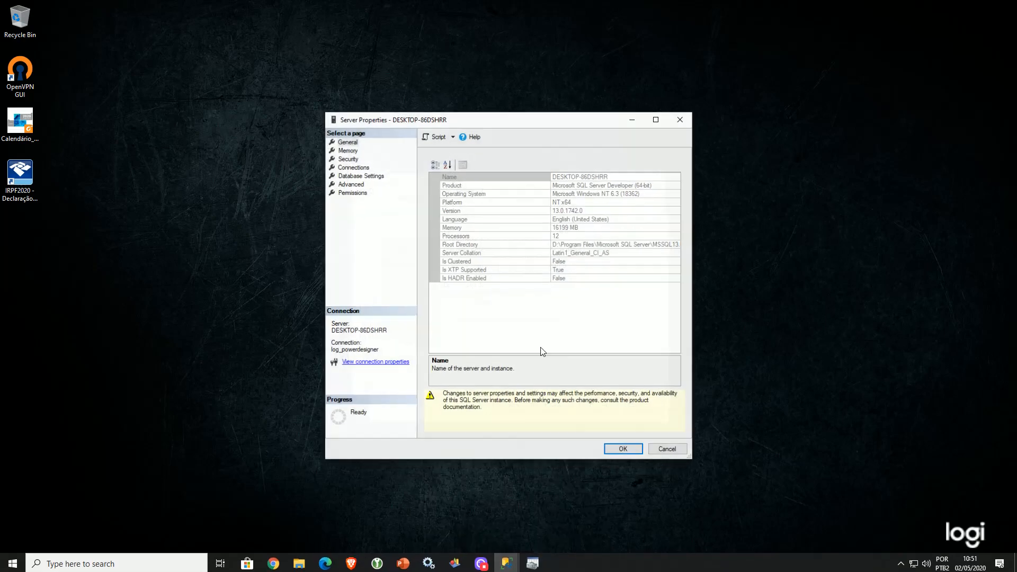
click(507, 176)
key(ctrl+c)
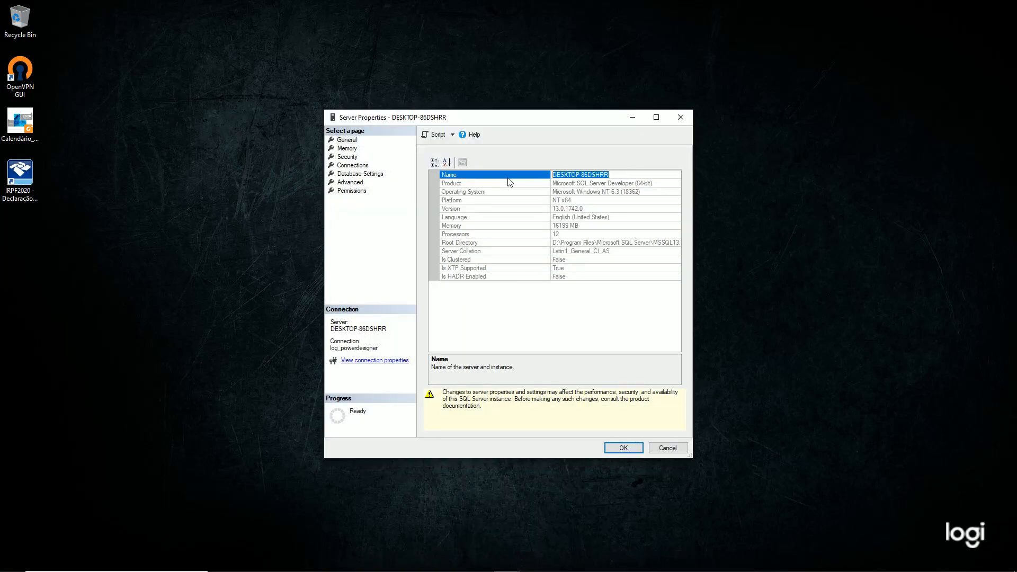
key(alt+Tab)
click(550, 332)
key(ctrl+v)
Use SQL Server authentication with login log_powerdesigner and its password
click(550, 411)
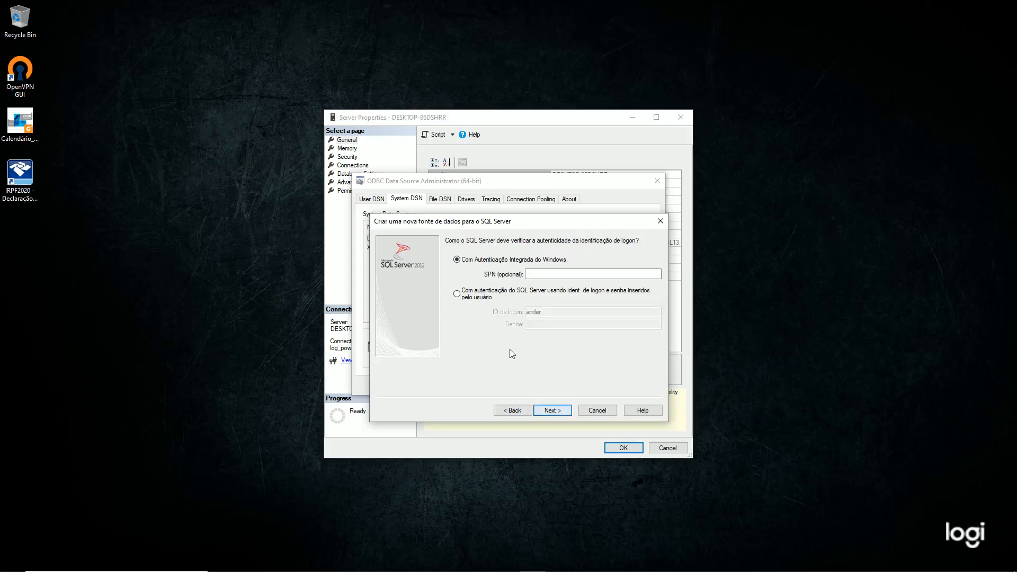
click(457, 294)
key(Tab)
text(log_powerdesigner)
key(Tab)
text(•)
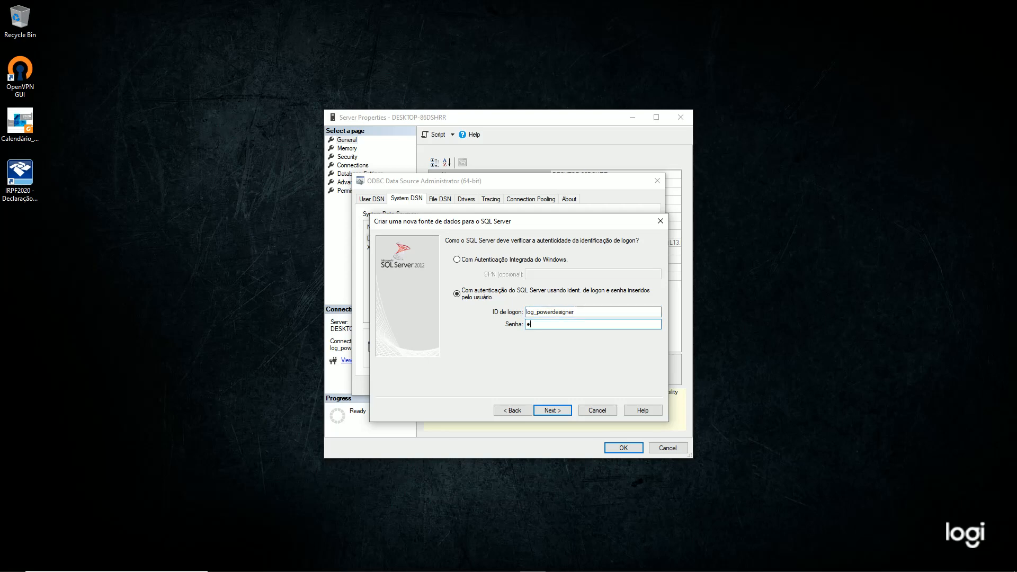
text(•••)
Set the default database to SAP_POWERDESIGNER_REPO, finish the data source, and test the connection
click(552, 411)
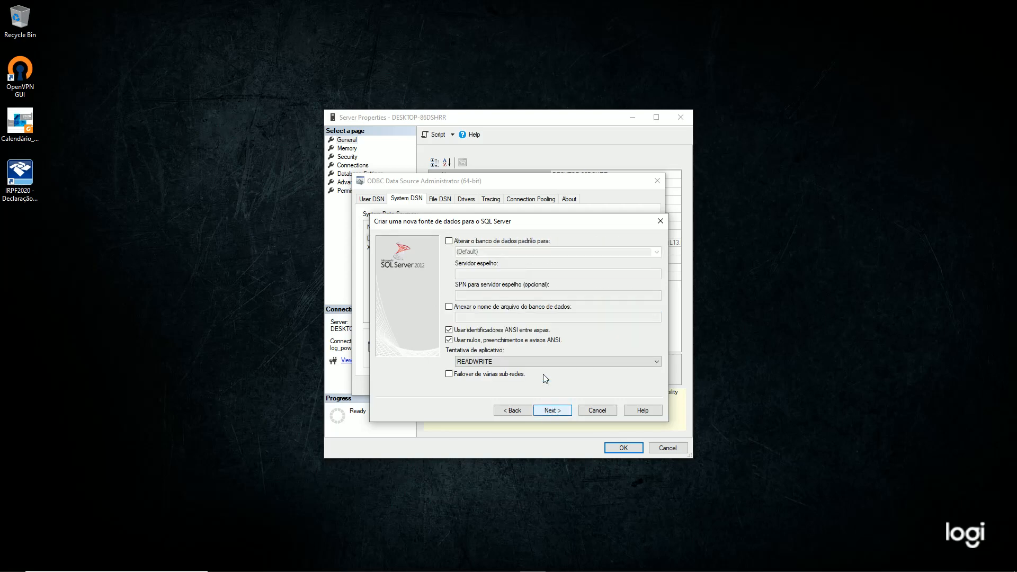
click(479, 242)
click(657, 252)
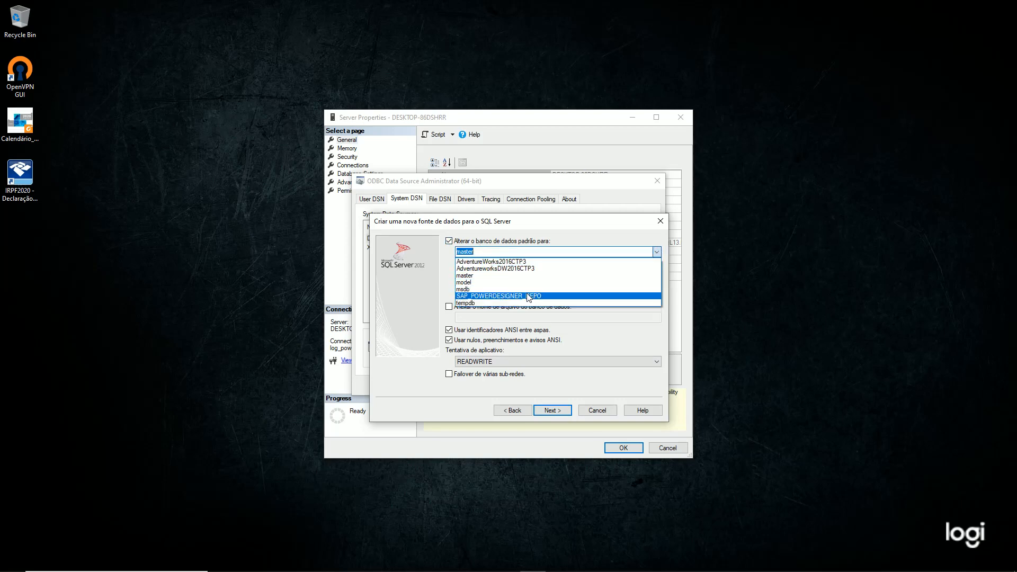
click(527, 295)
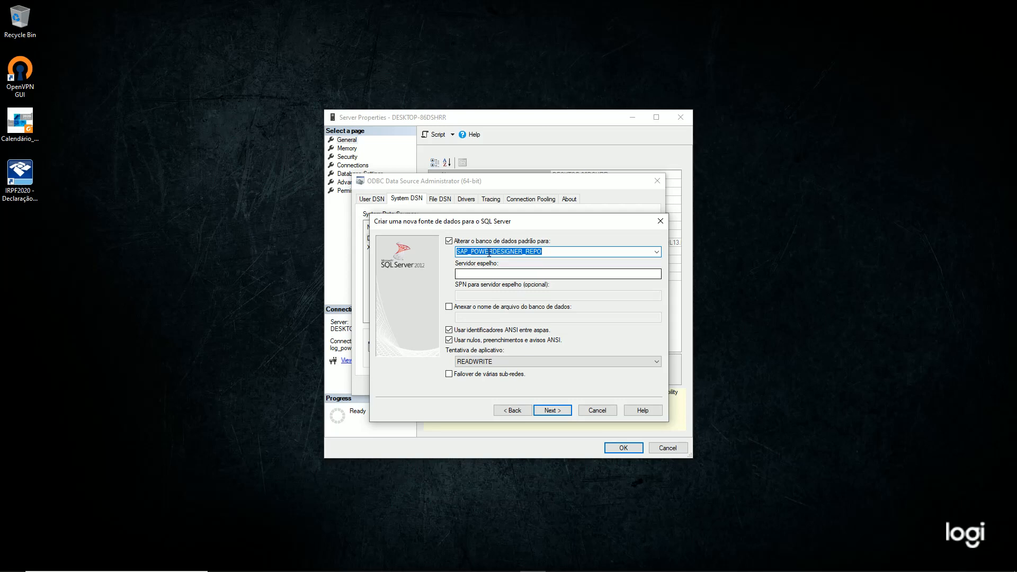
click(552, 411)
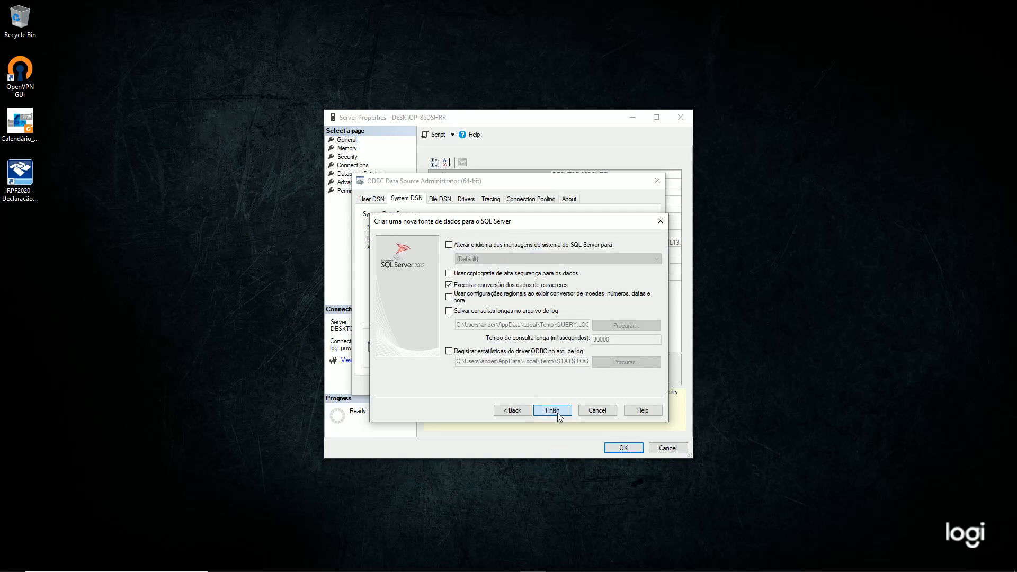
click(557, 412)
click(477, 408)
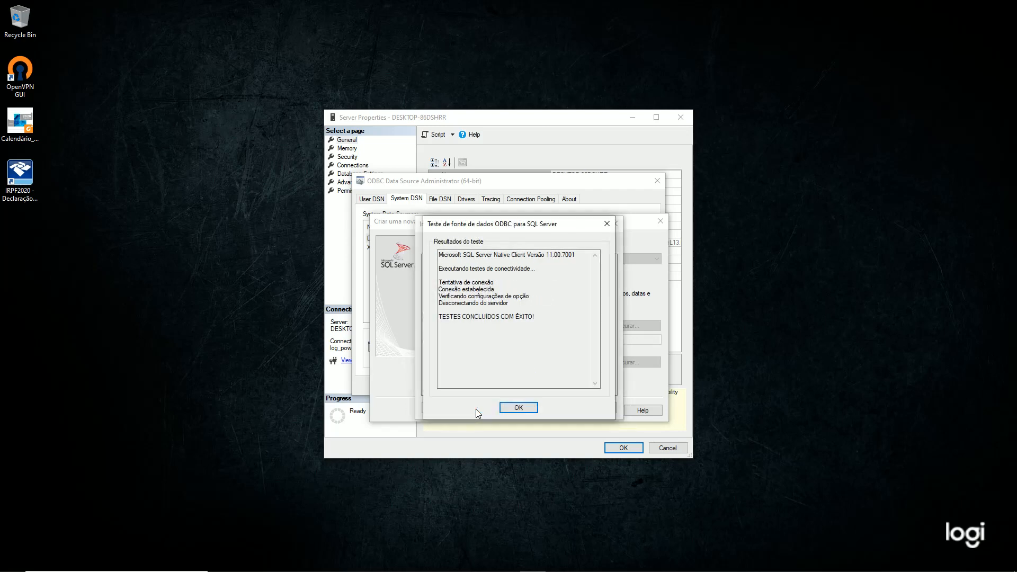
Accept the test results and setup summary, save the DSN, and cancel Server Properties
click(517, 408)
click(561, 408)
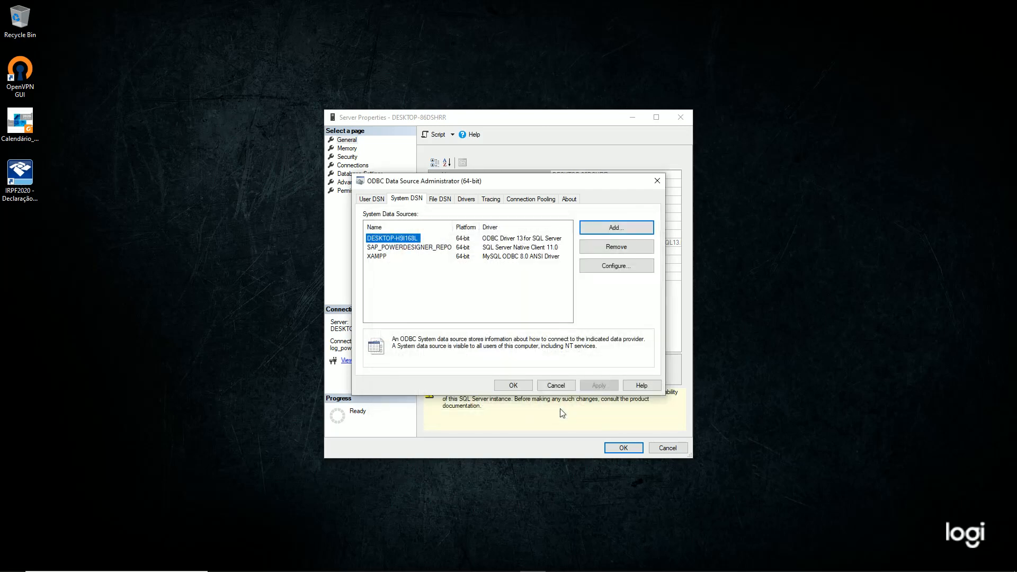
click(522, 387)
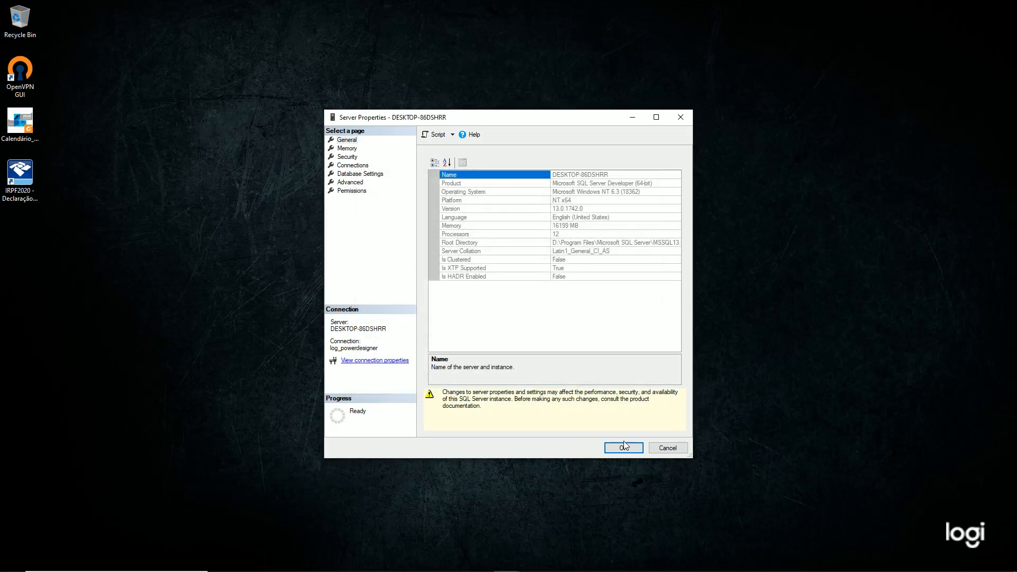
click(656, 448)
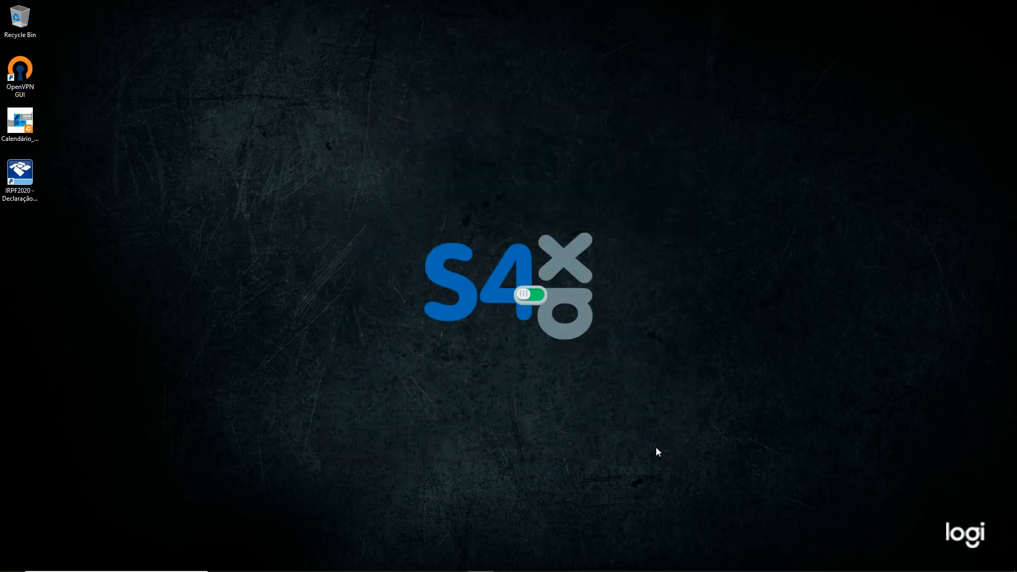
Launch SAP PowerDesigner from the taskbar and let the empty Workspace load
mouse_move(586, 558)
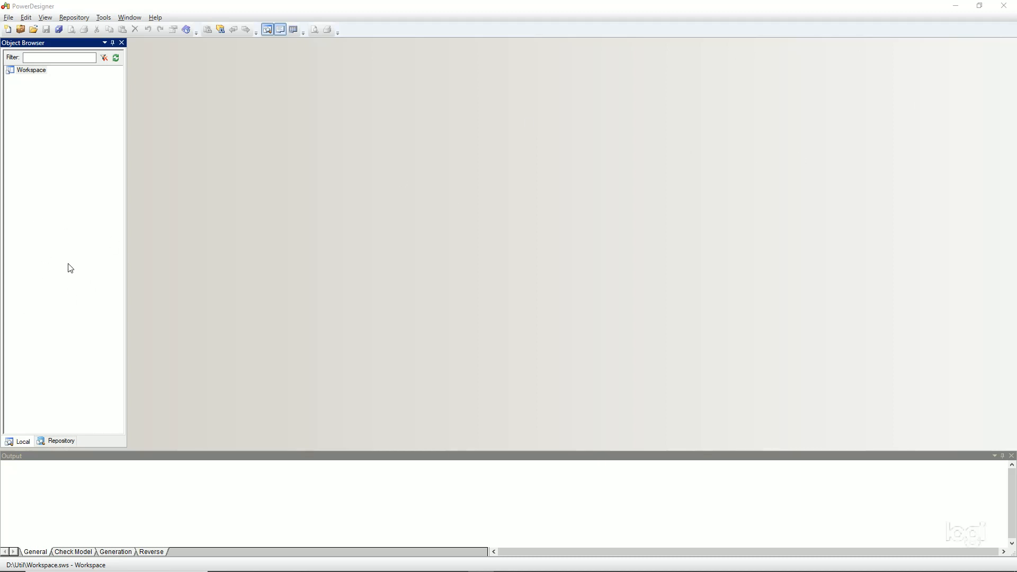
Open the List of Repository Definitions from the Repository menu
click(74, 17)
click(79, 18)
click(84, 19)
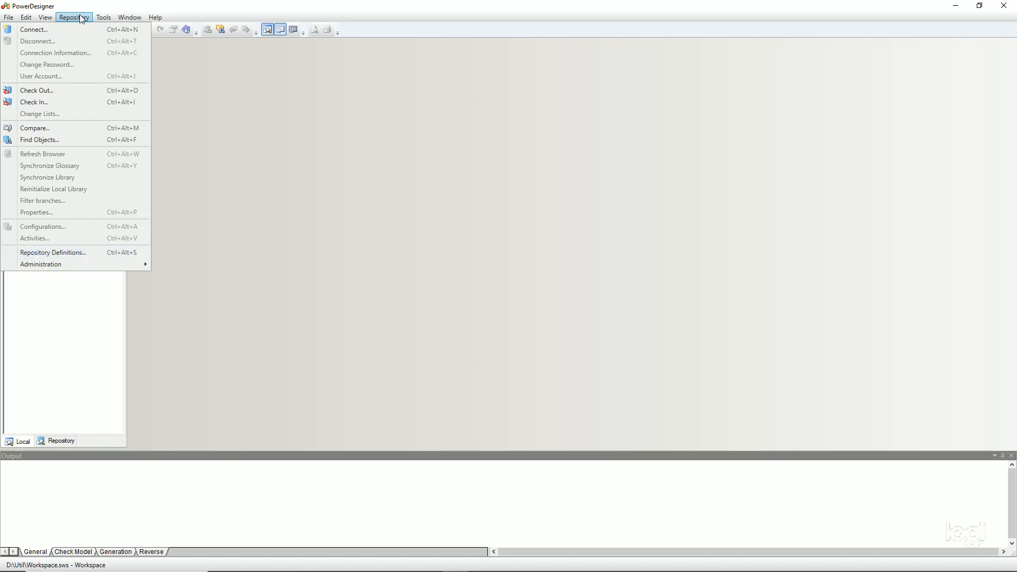
click(71, 255)
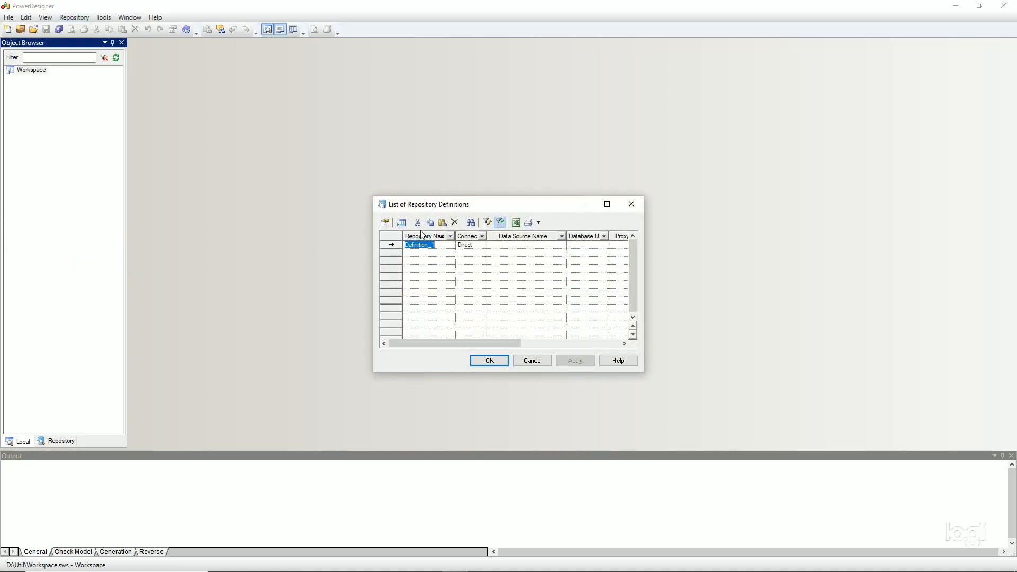
Replace default Definition_1 with a new Definition_2 and open its Direct Repository Definition properties
click(453, 223)
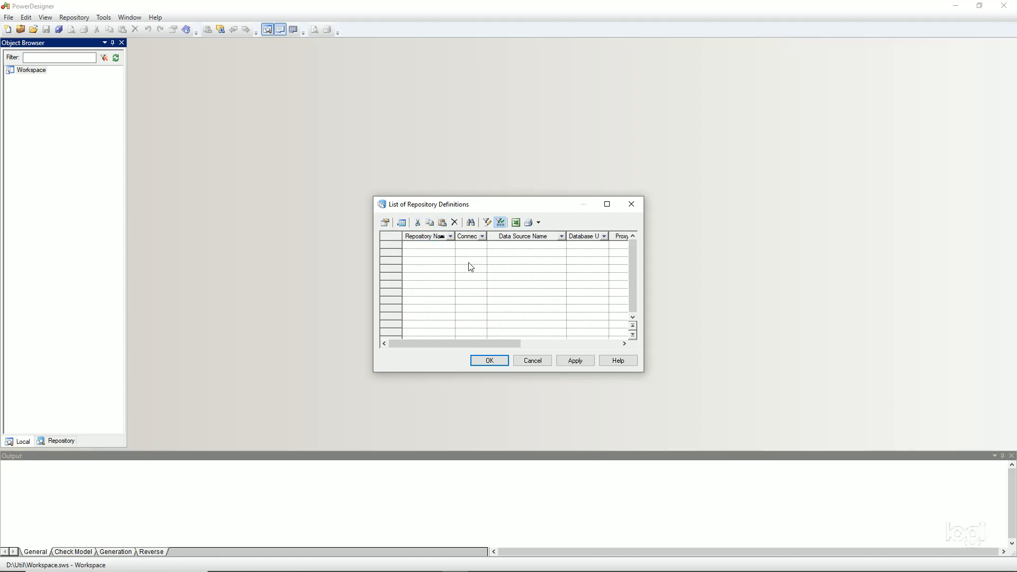
click(401, 223)
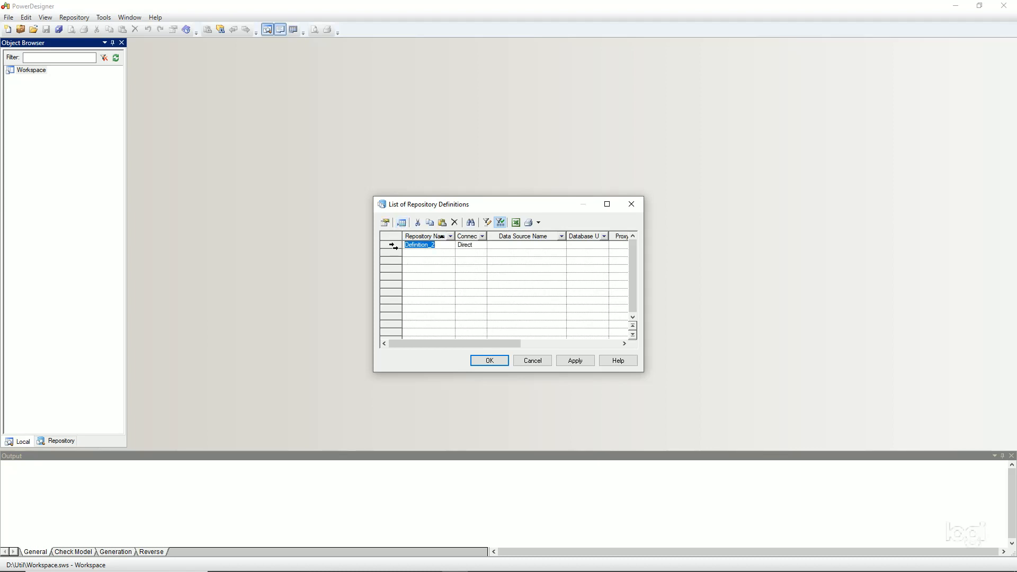
double_click(392, 245)
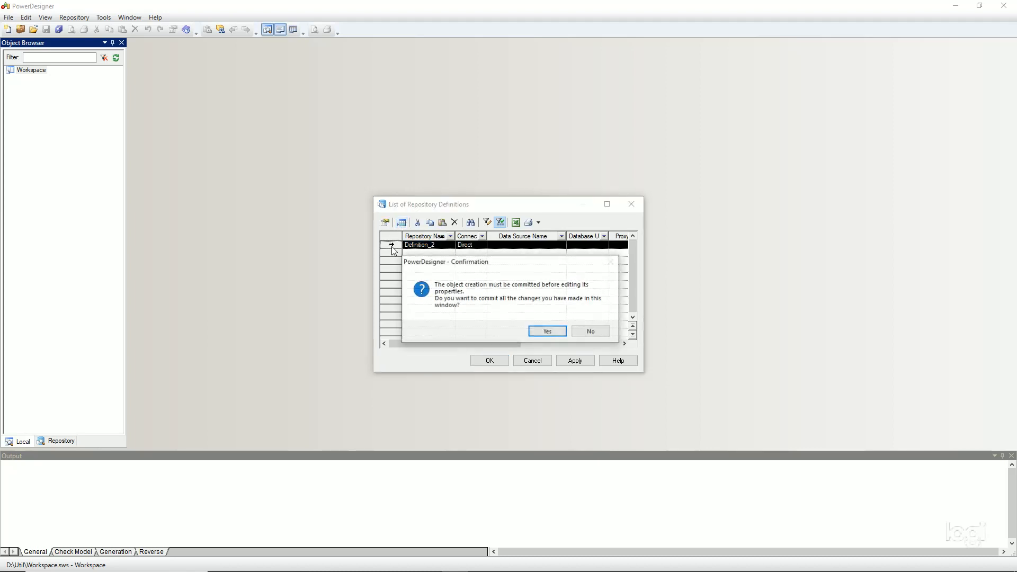
click(548, 332)
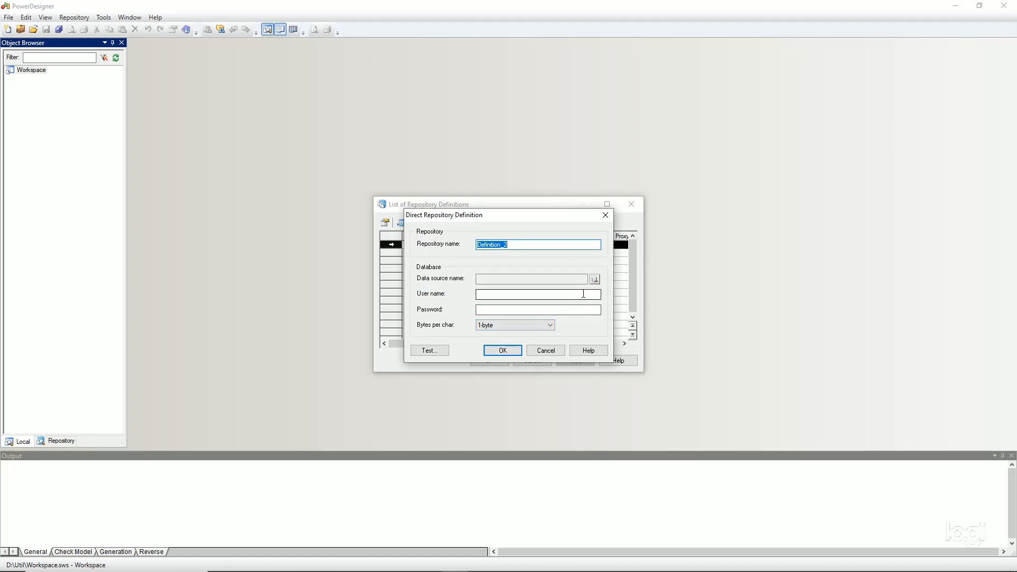
Name the repository definition SAP_POWERDESIGNER_REPO
text(SAP_POWERDESINGER_)
key(BackSpace)
key(BackSpace)
key(BackSpace)
key(BackSpace)
key(BackSpace)
text(G)
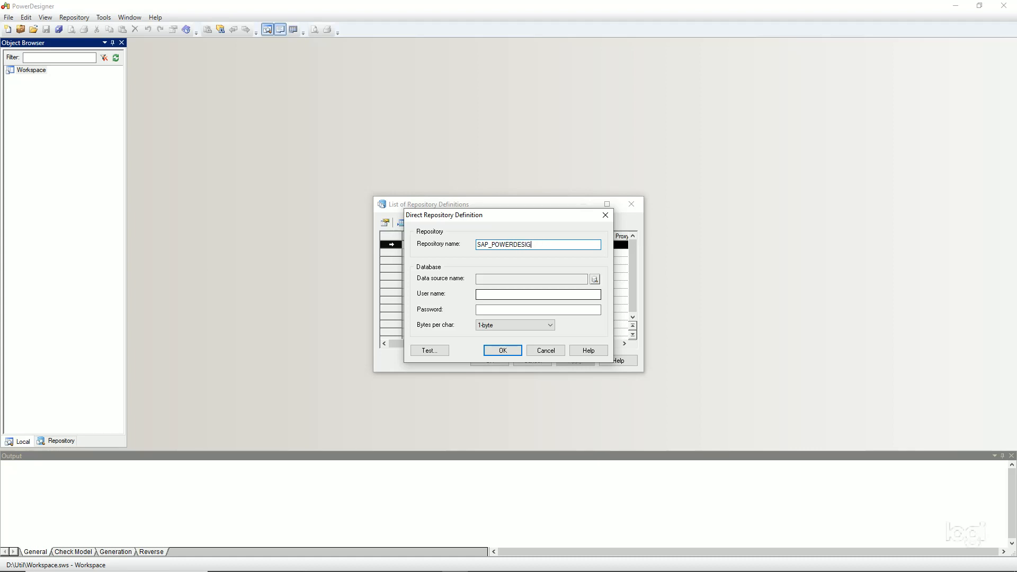
text(NER_REPO)
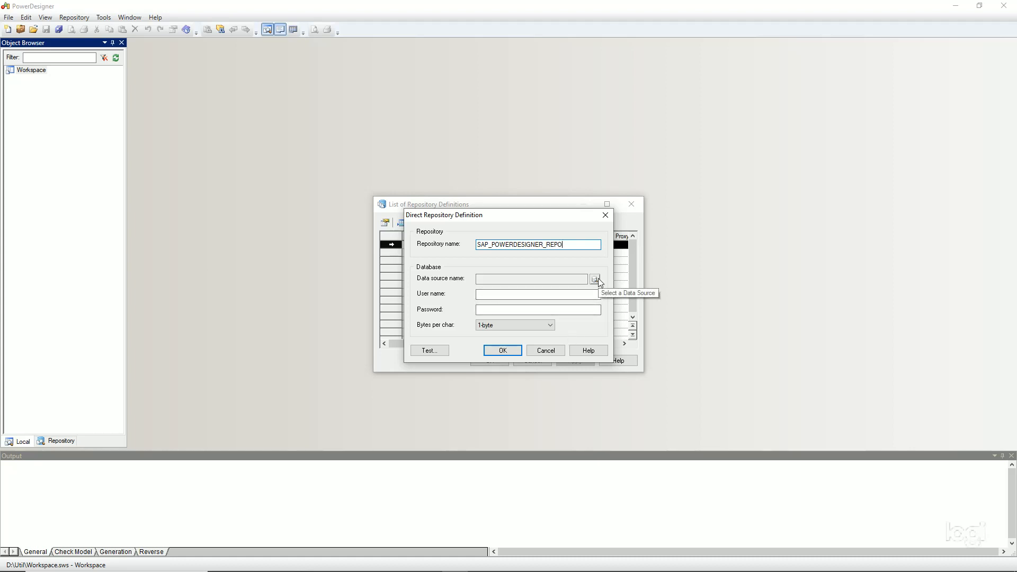
Select SAP_POWERDESIGNER_REPO as the definition's ODBC machine data source
click(596, 279)
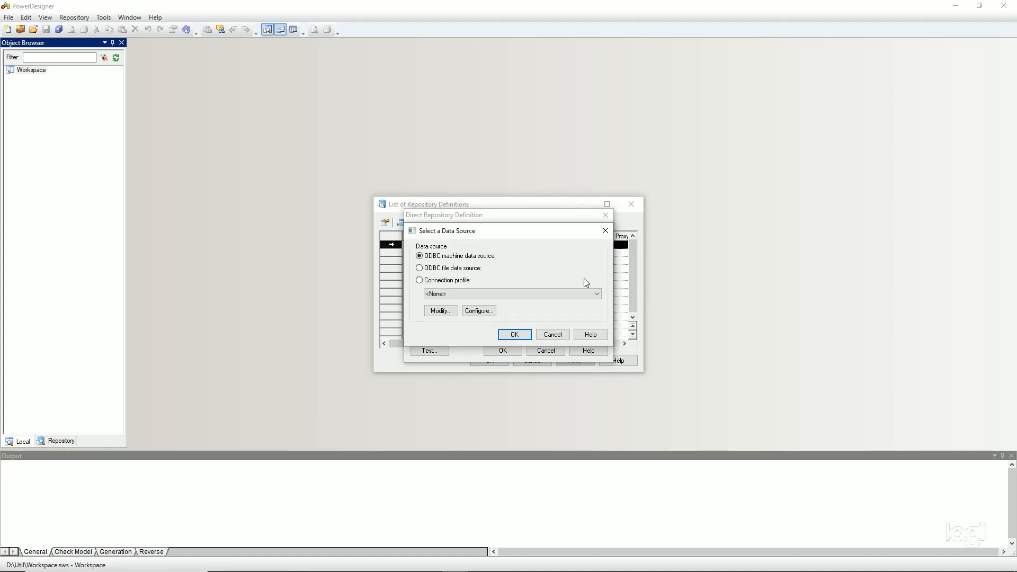
click(552, 334)
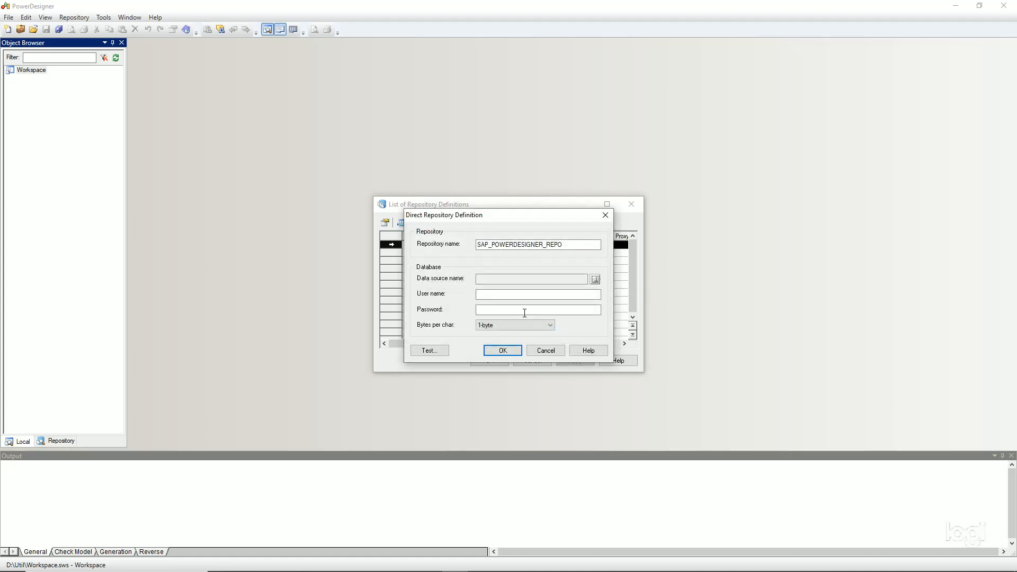
click(595, 279)
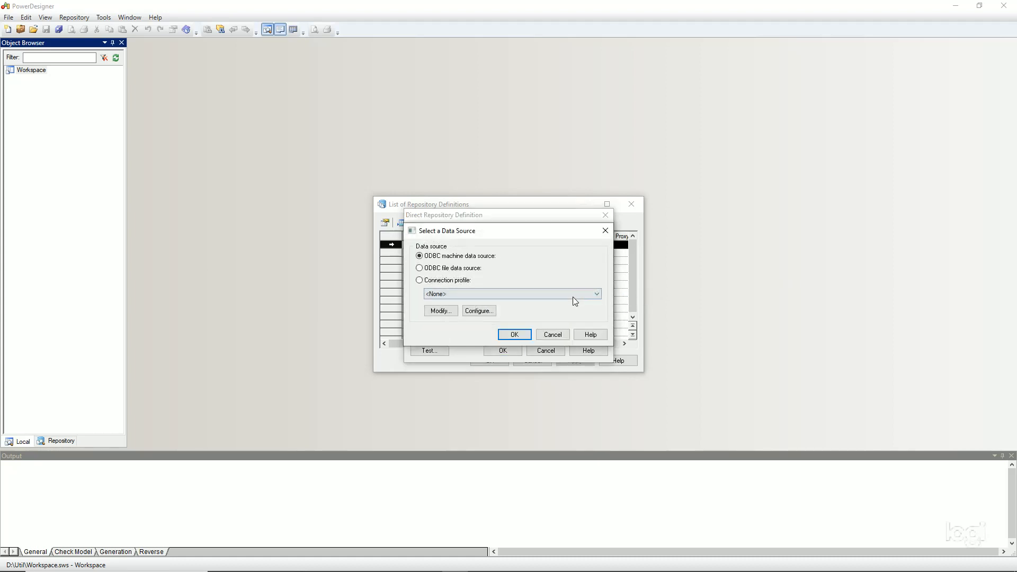
click(598, 294)
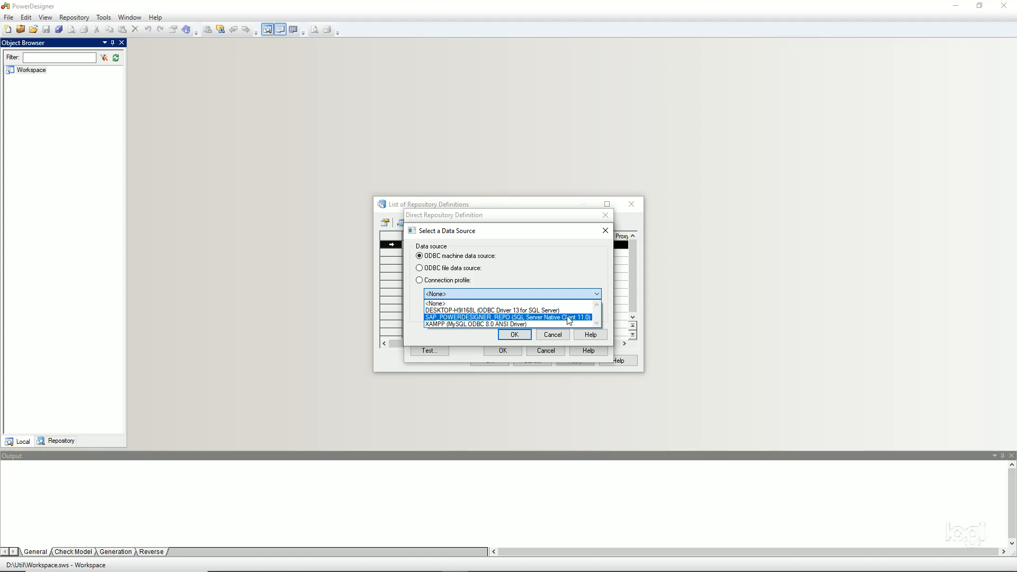
click(580, 317)
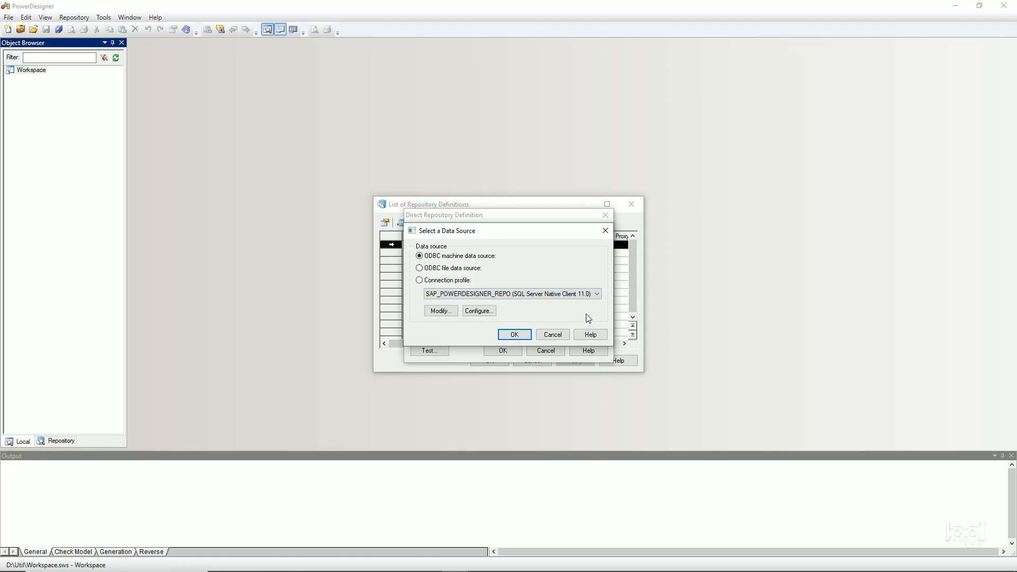
click(515, 334)
click(596, 279)
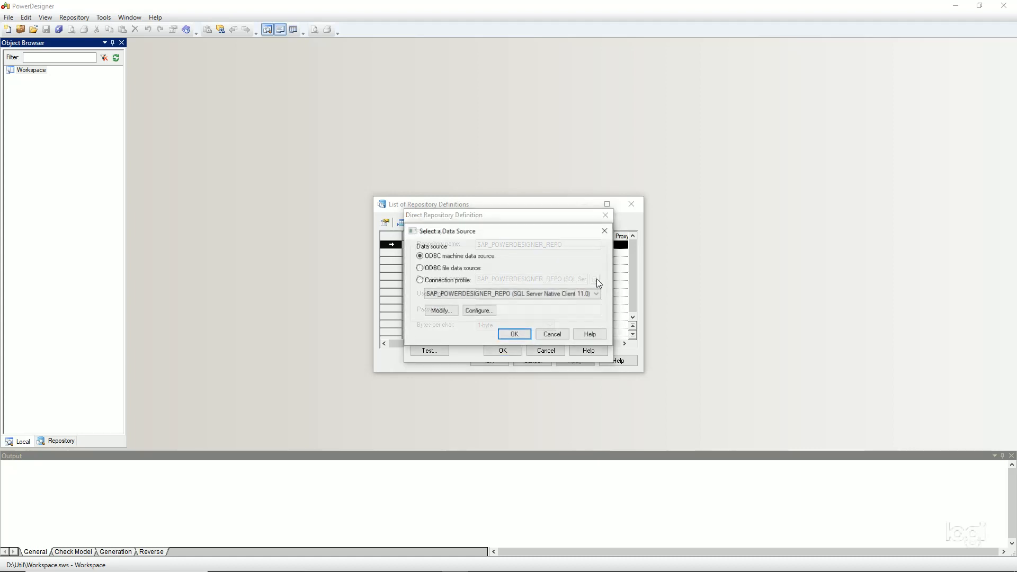
Review the ODBC data connections and confirm SAP_POWERDESIGNER_REPO as the data source
click(478, 310)
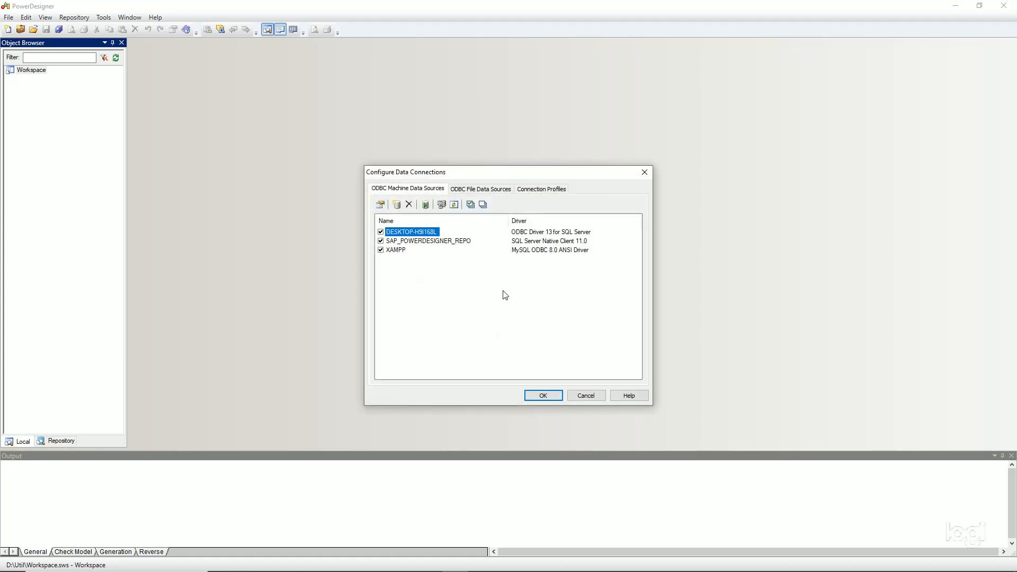
click(586, 395)
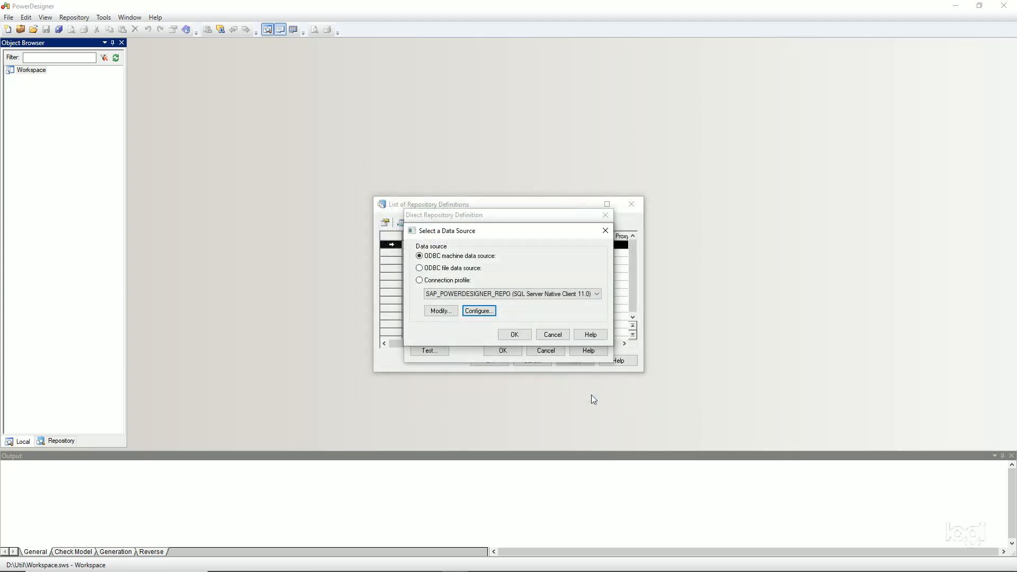
click(515, 334)
Enter log_powerdesigner as the database user name, plus its password
click(506, 296)
text(log_powerdesigner)
key(Tab)
text(••••••••)
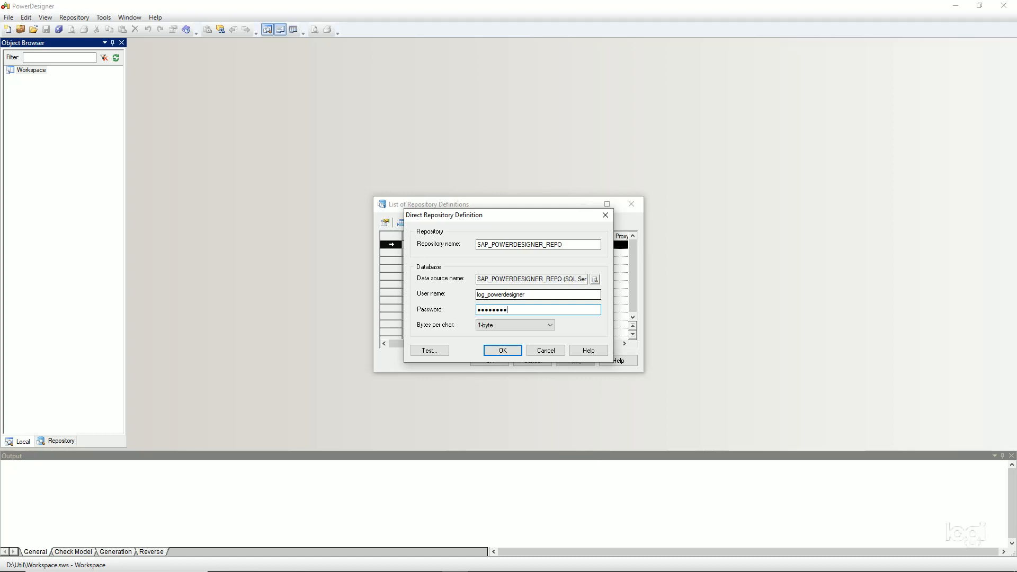
Test the connection successfully, then save the SAP_POWERDESIGNER_REPO definition and close the list
click(429, 350)
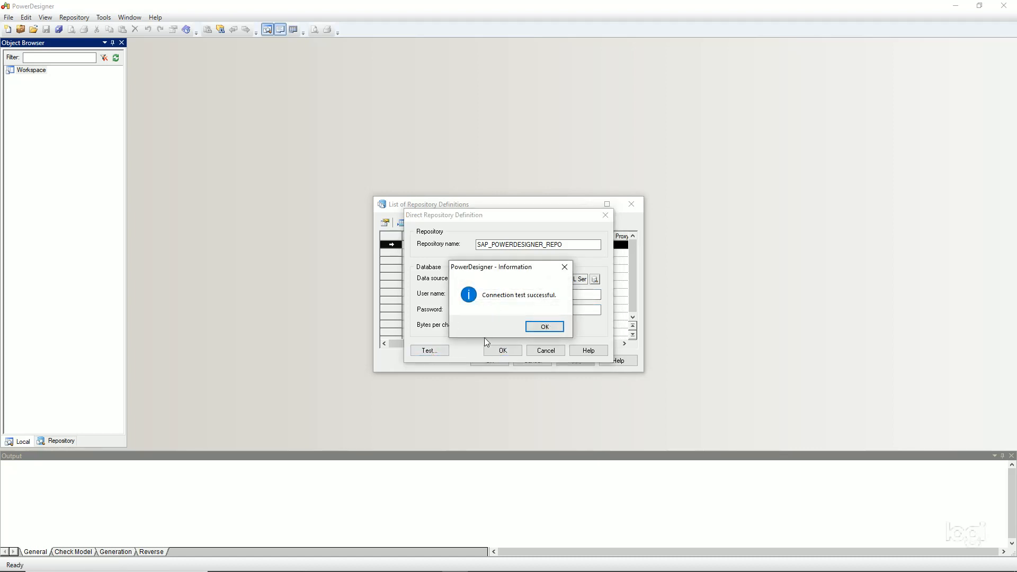
click(545, 327)
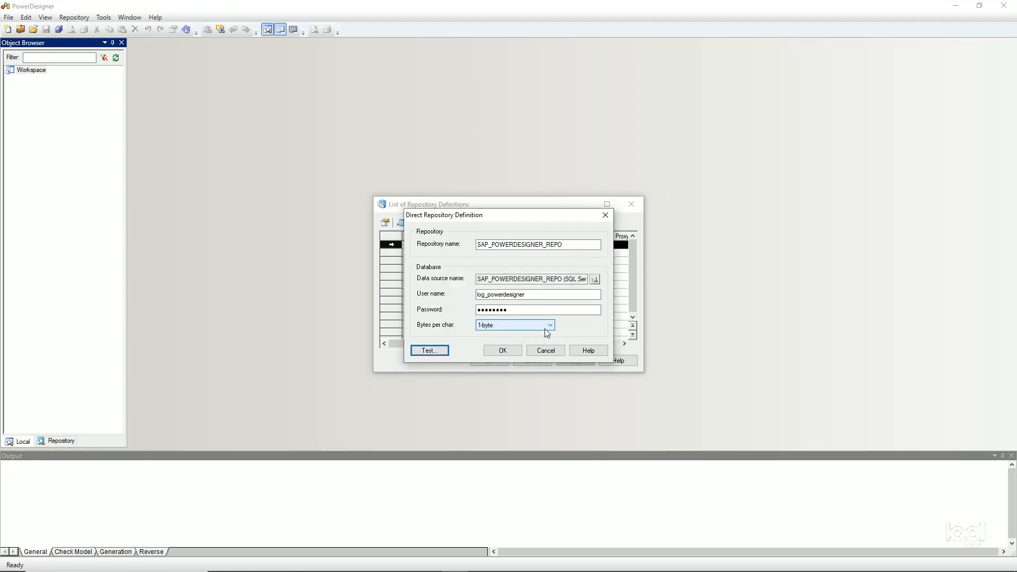
click(503, 351)
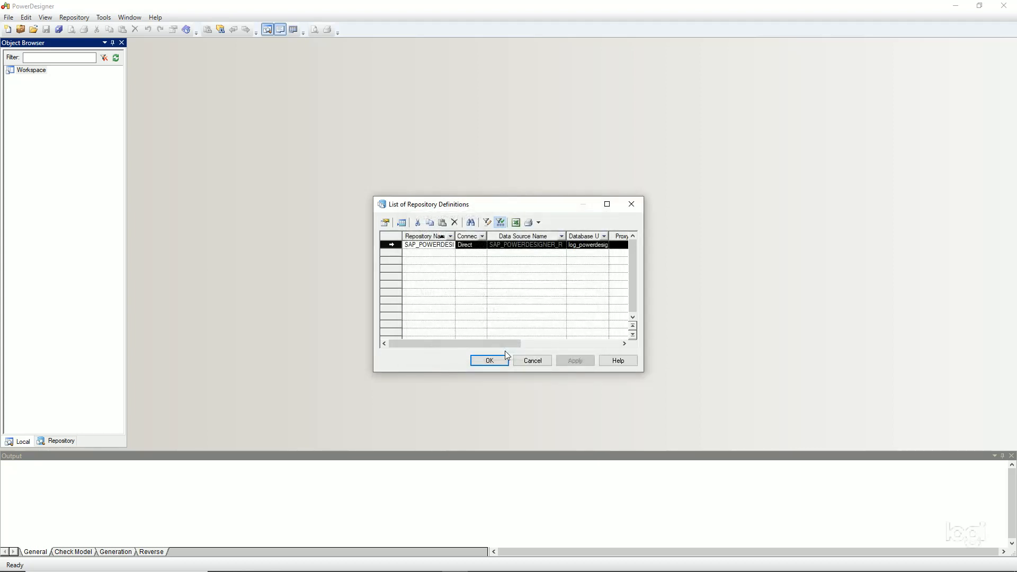
click(491, 358)
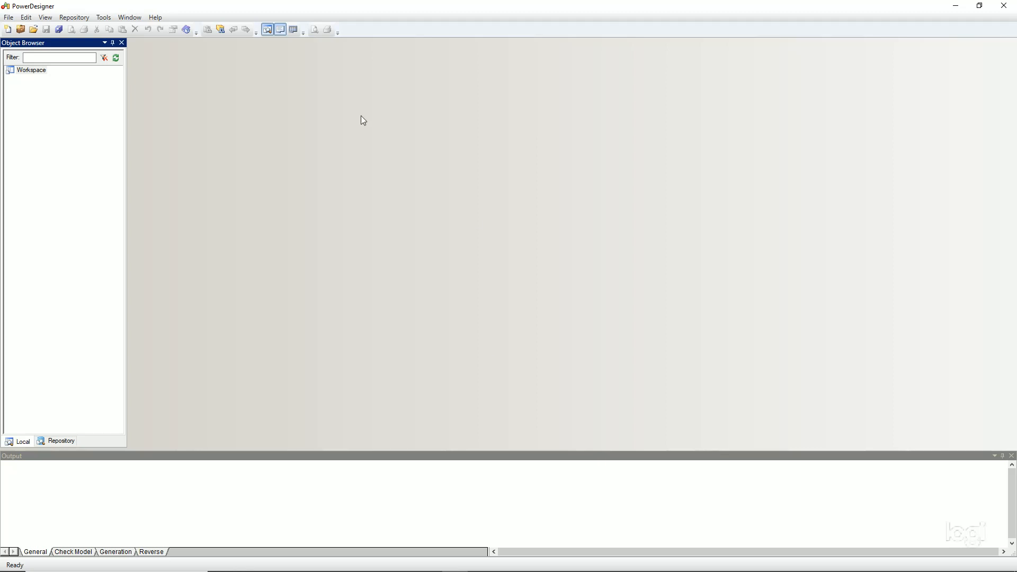
Connect to the SAP_POWERDESIGNER_REPO repository as ADMIN with the admin password
click(87, 18)
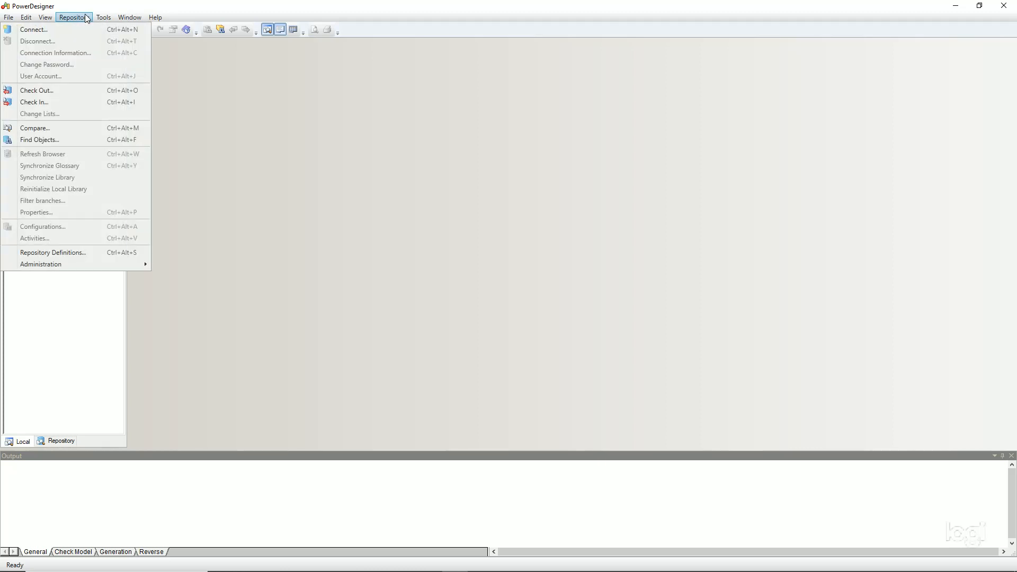
click(59, 30)
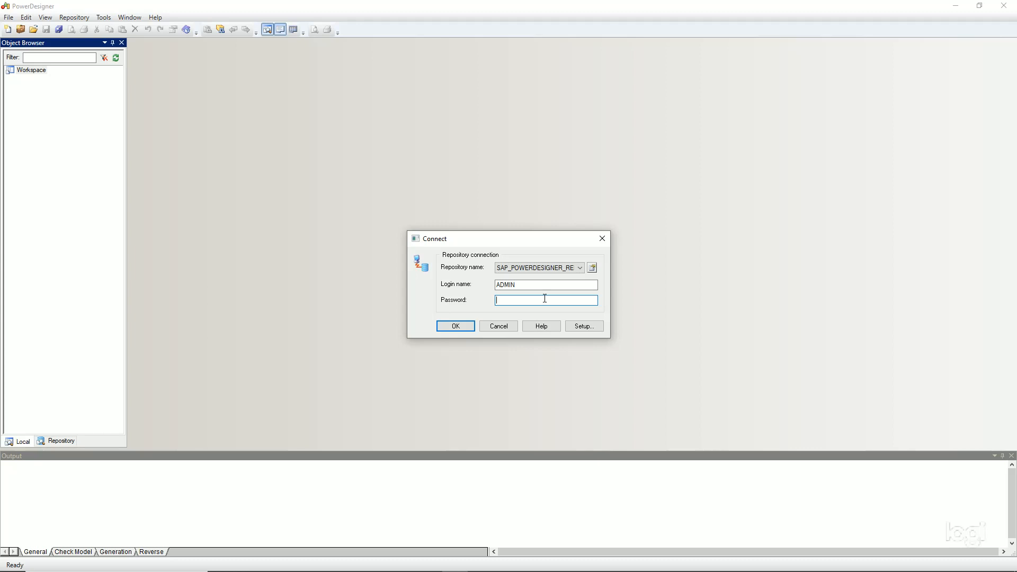
text(admin)
click(469, 325)
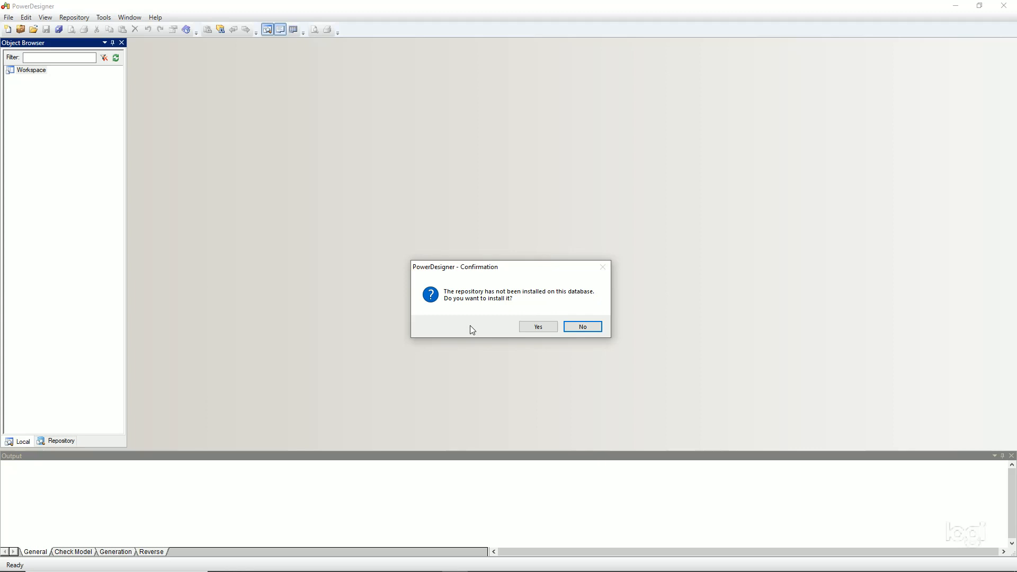
Accept installing the repository and execute the Repository Installation Script
click(537, 326)
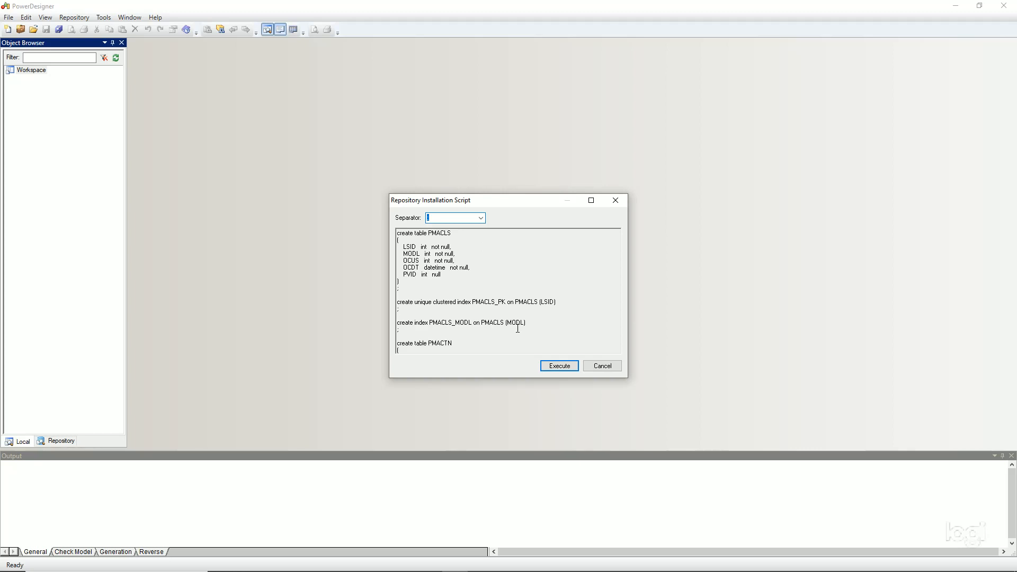
click(560, 366)
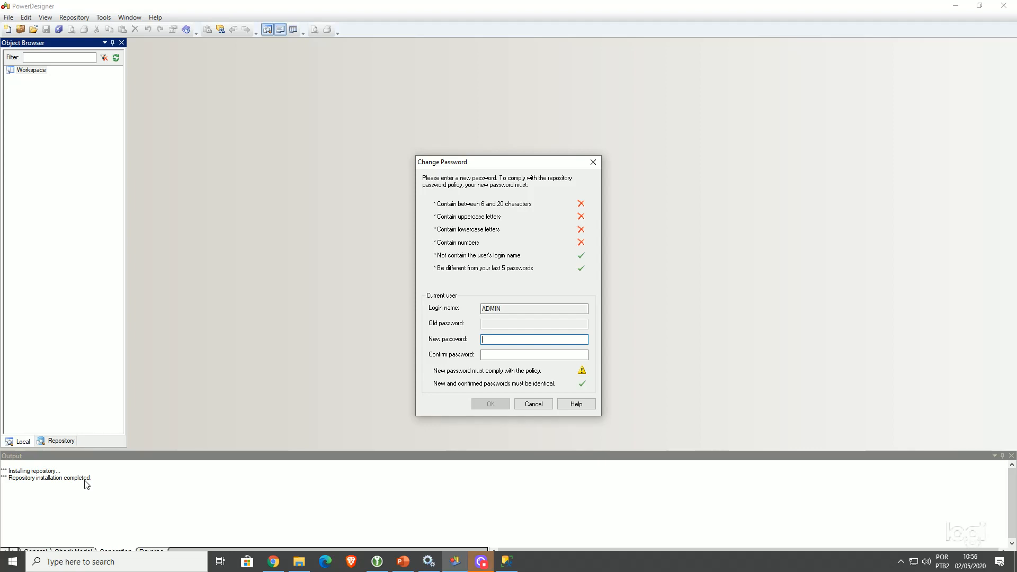
Set and confirm a new policy-compliant ADMIN password
text(Admin123)
key(Tab)
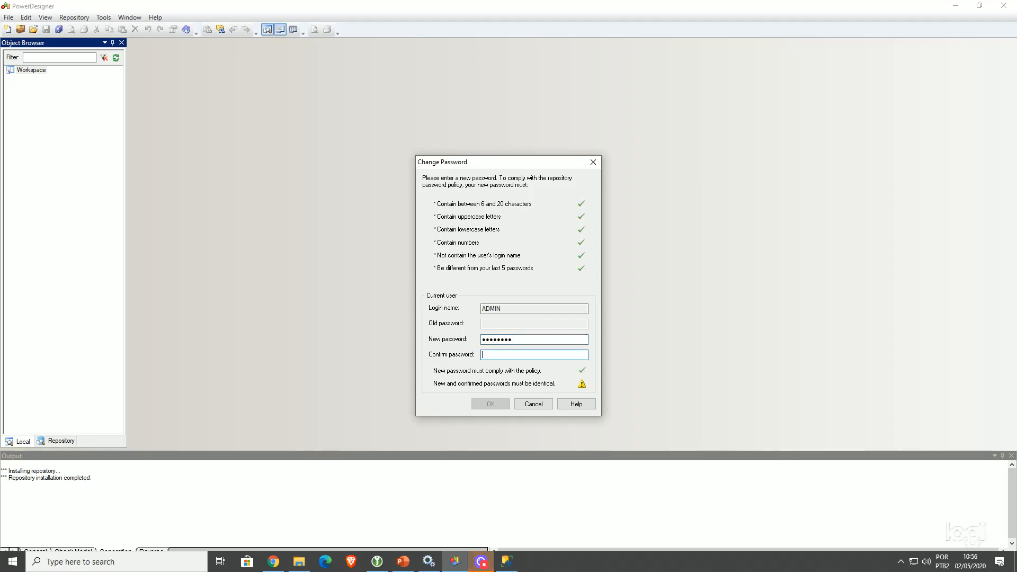
text(Admin123)
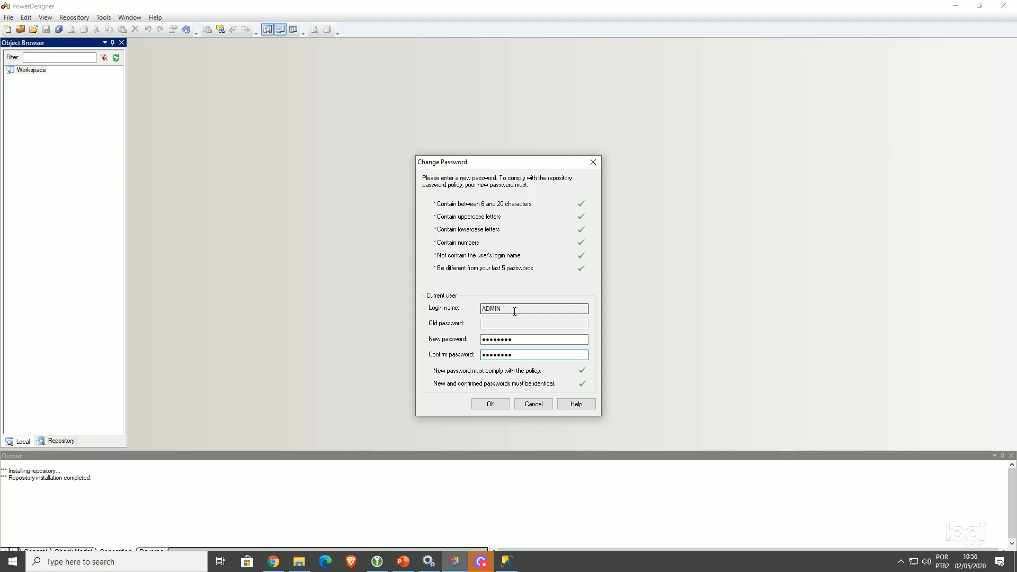
click(497, 404)
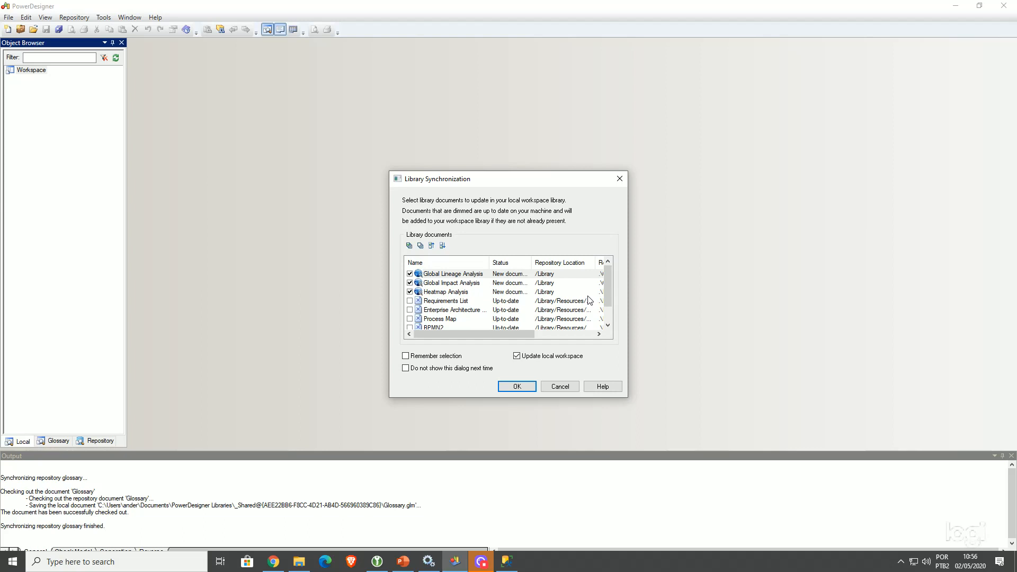
Update the local workspace library with the ticked documents, including Heatmap Analysis and EA Charts
scroll(594, 296, down, 1)
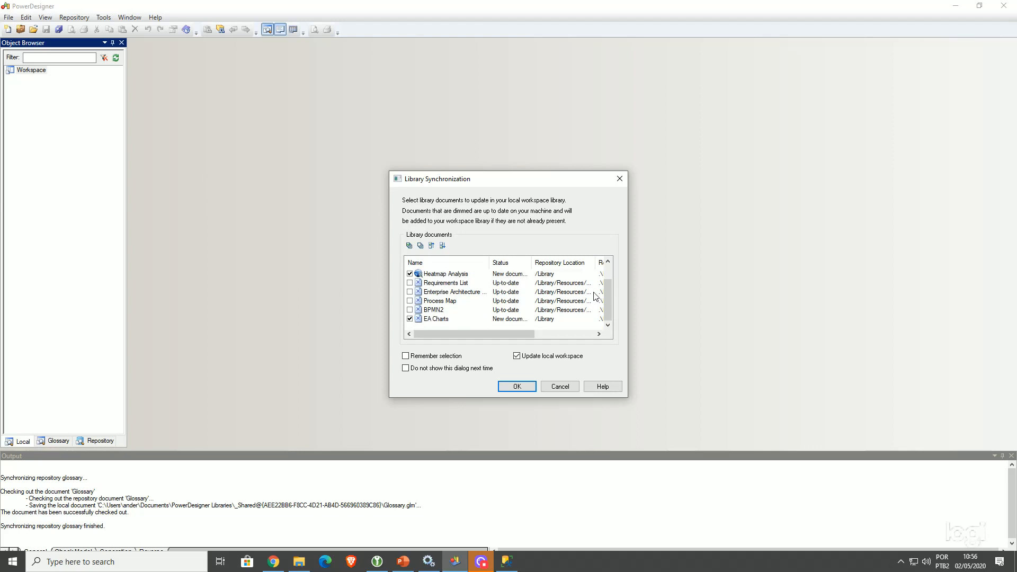
scroll(594, 296, up, 1)
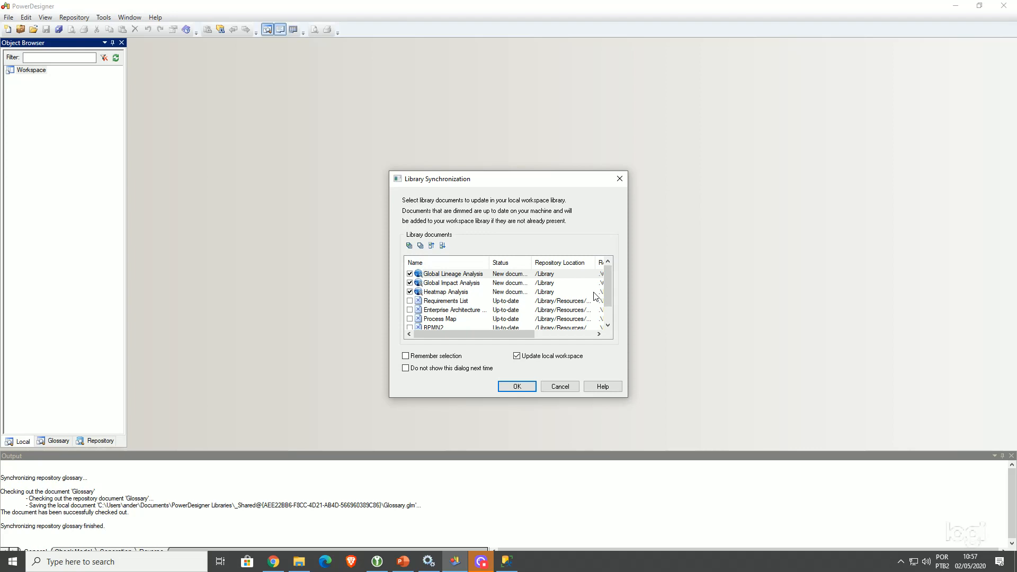
scroll(595, 296, down, 1)
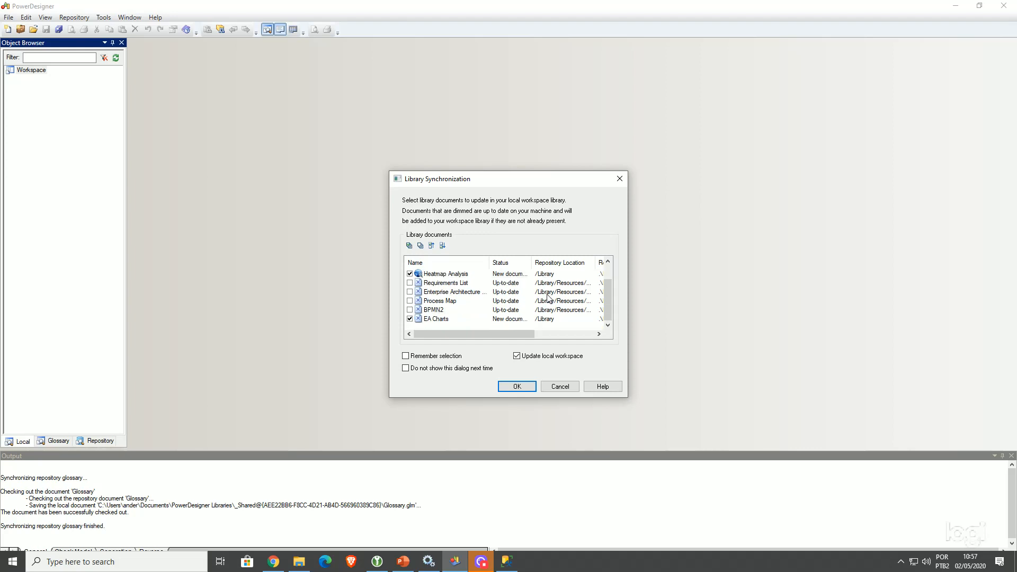
click(520, 388)
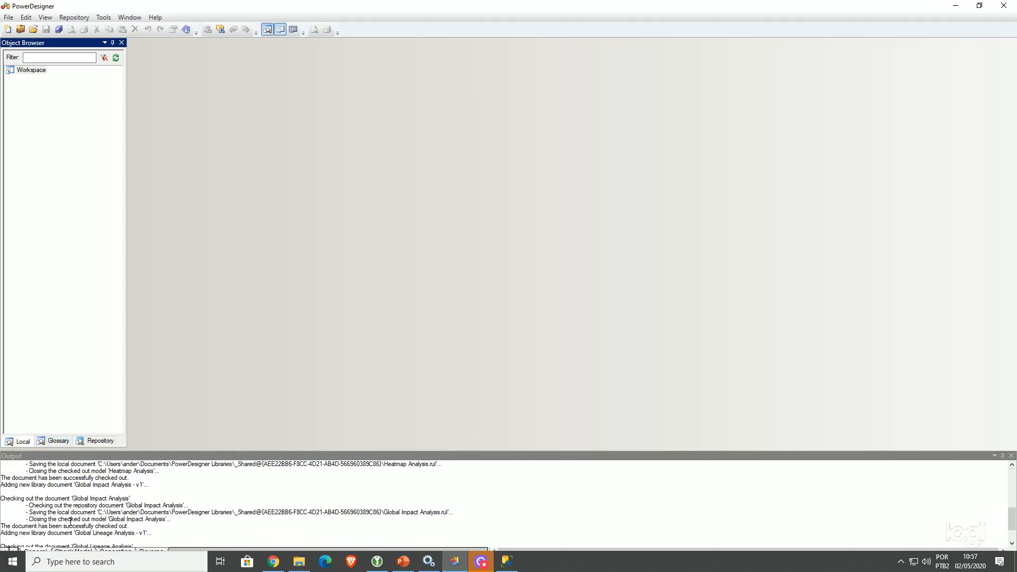
Widen the Object Browser, show the repository's Library folder, and open the Repository menu
click(58, 441)
drag(125, 297, 163, 292)
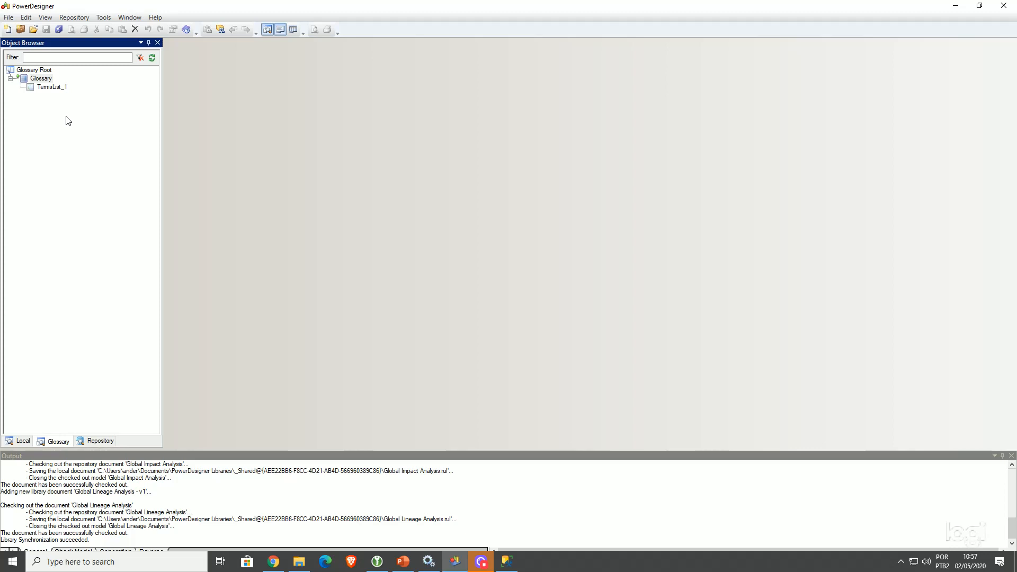
click(103, 442)
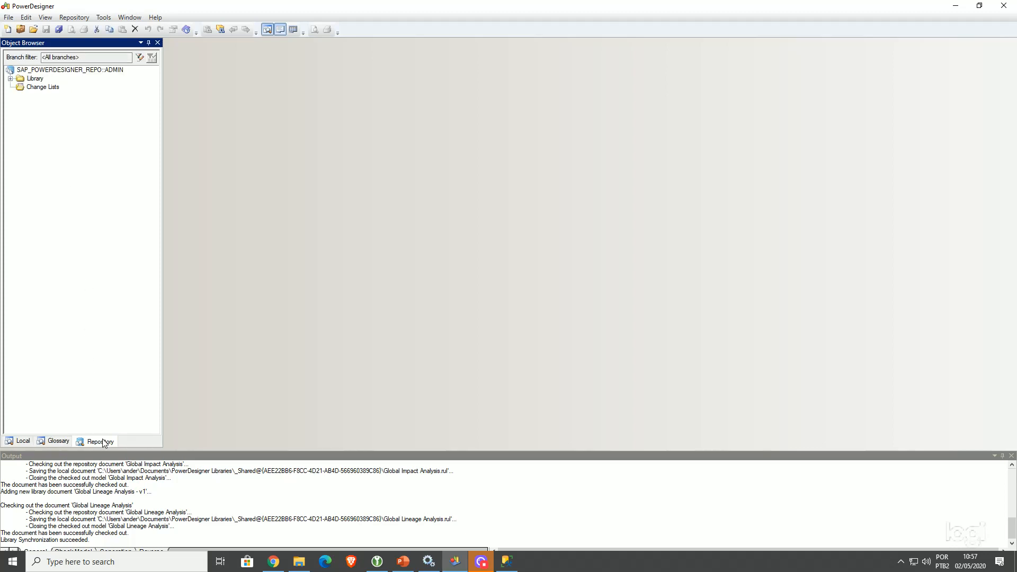
click(10, 79)
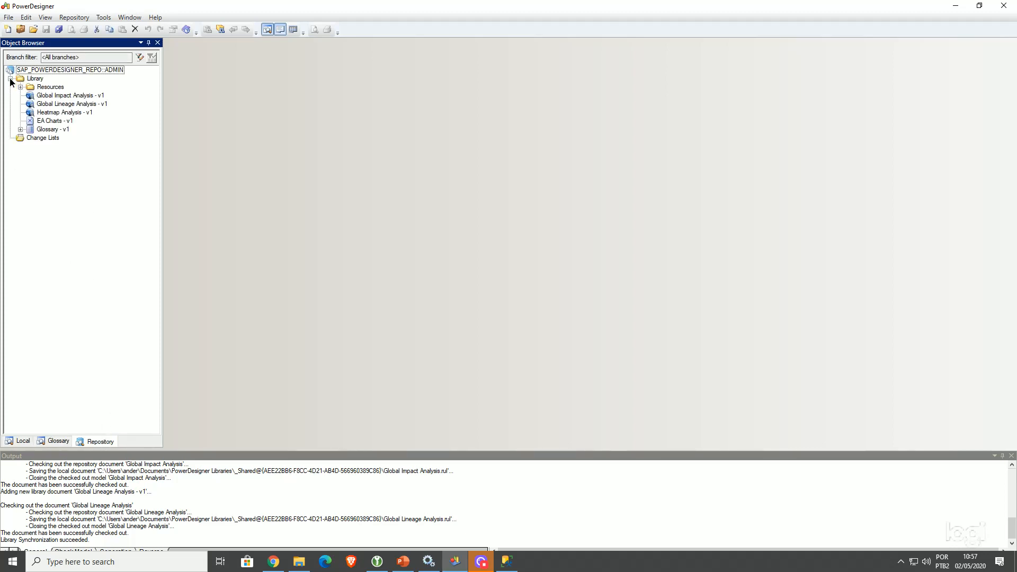
click(10, 79)
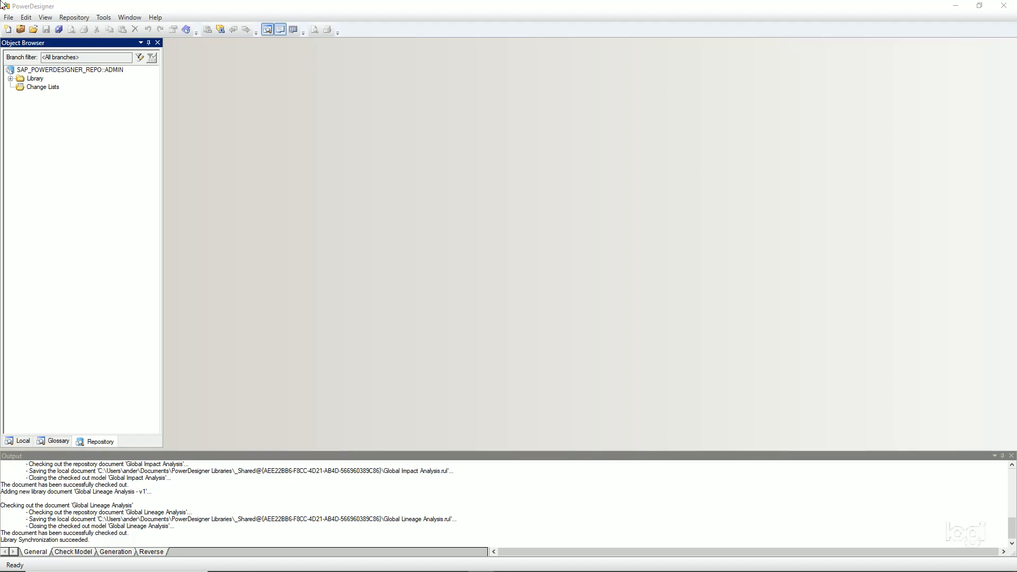
click(75, 18)
click(75, 17)
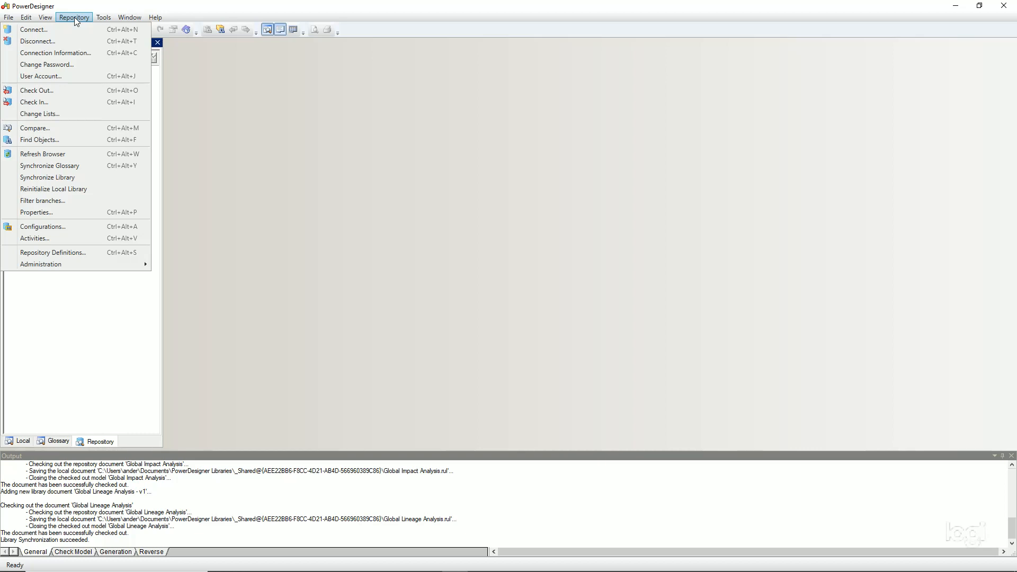
Review the repository List of Users, which holds only the ADMIN account, and close it unchanged
mouse_move(103, 265)
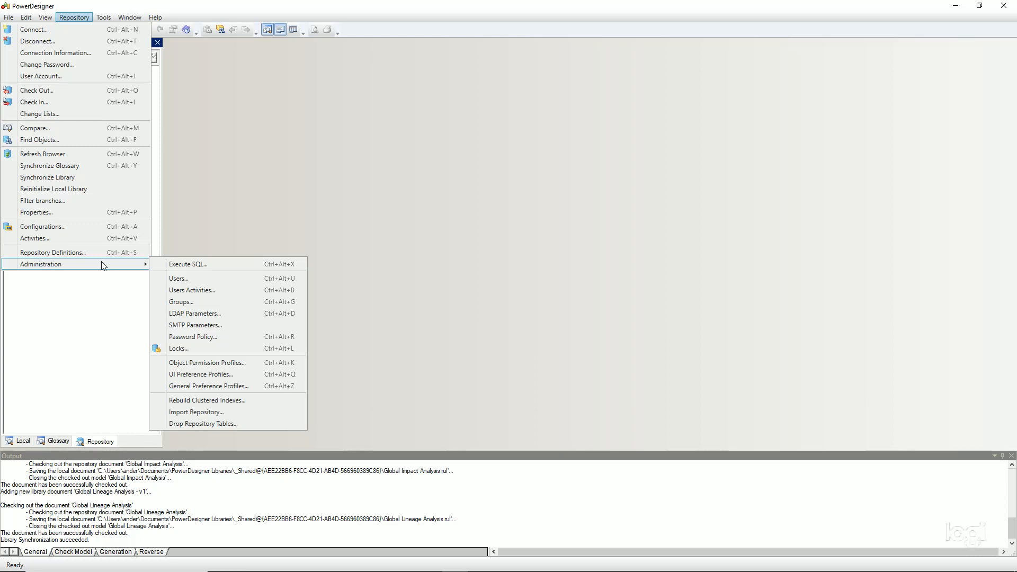
click(214, 278)
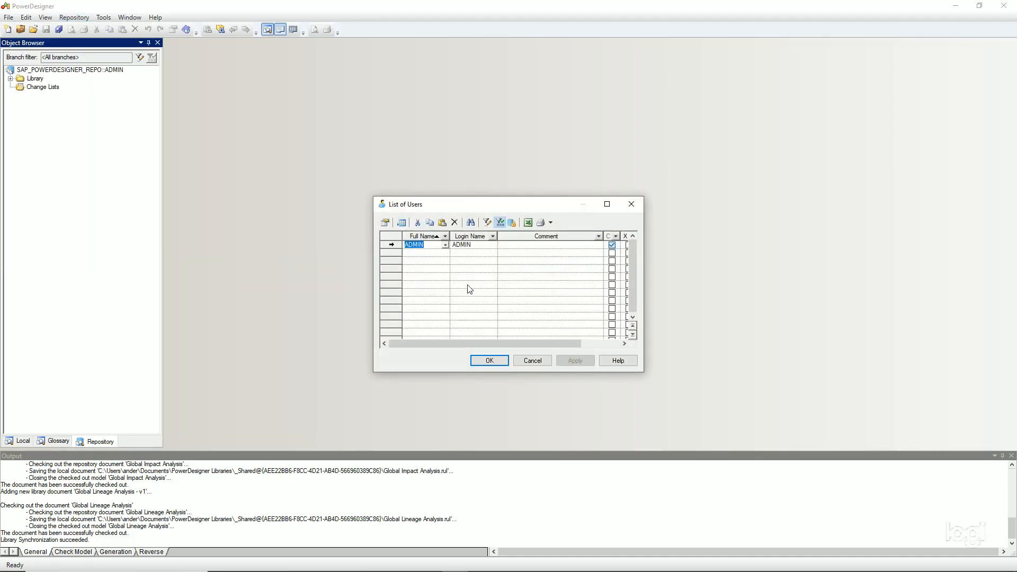
click(539, 363)
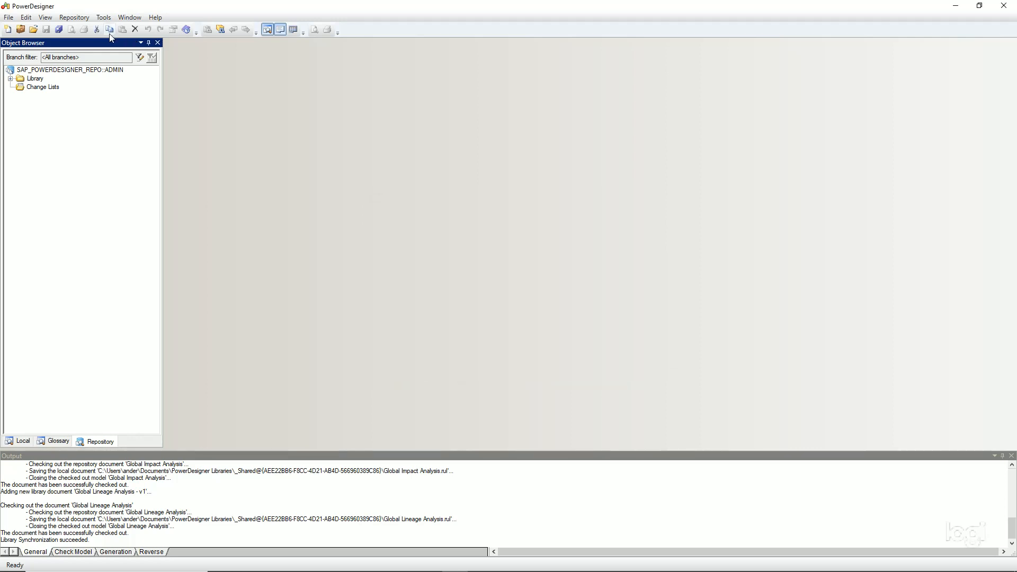
click(74, 17)
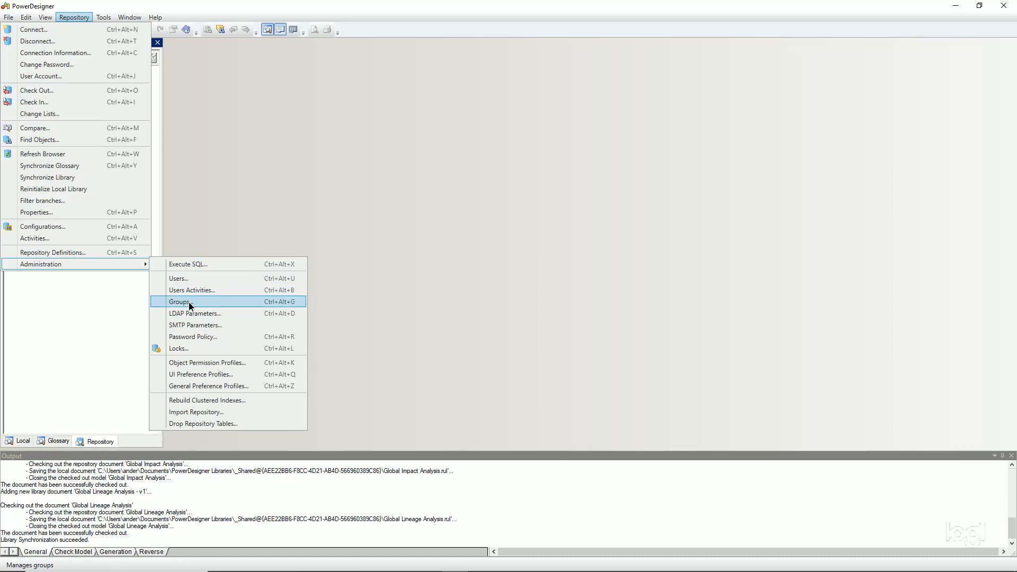
click(192, 302)
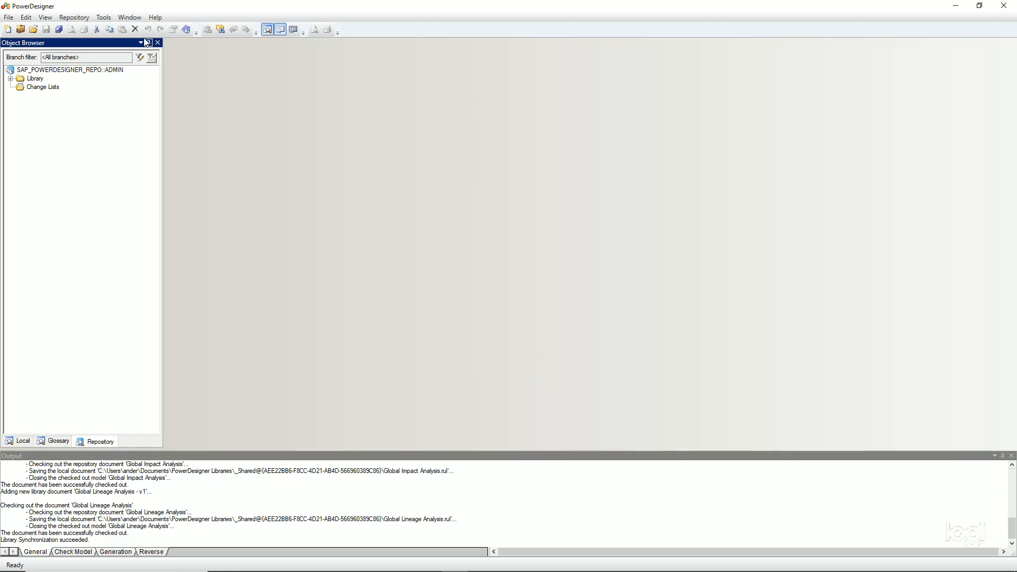
click(74, 17)
mouse_move(86, 269)
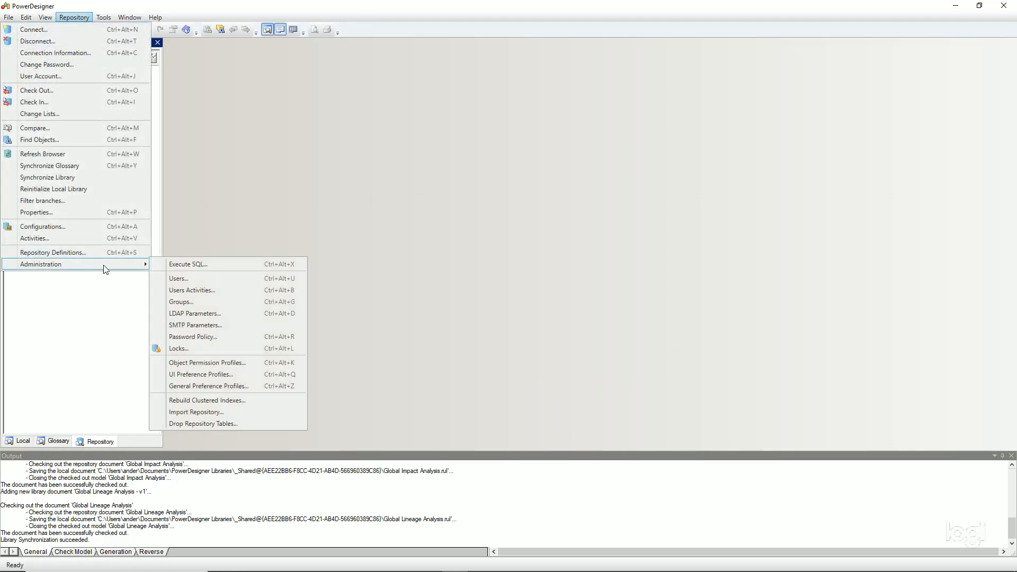
click(214, 314)
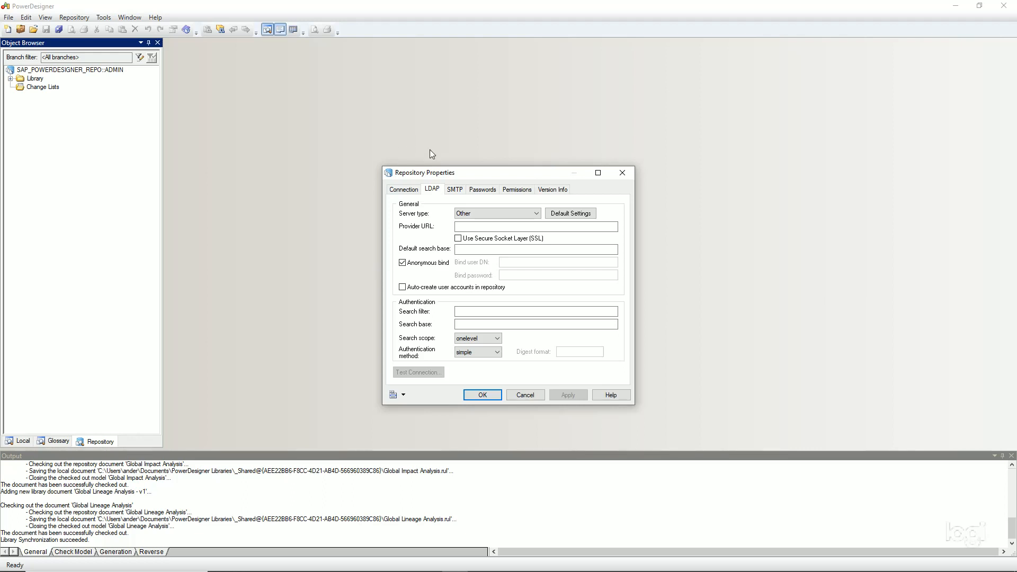
click(536, 214)
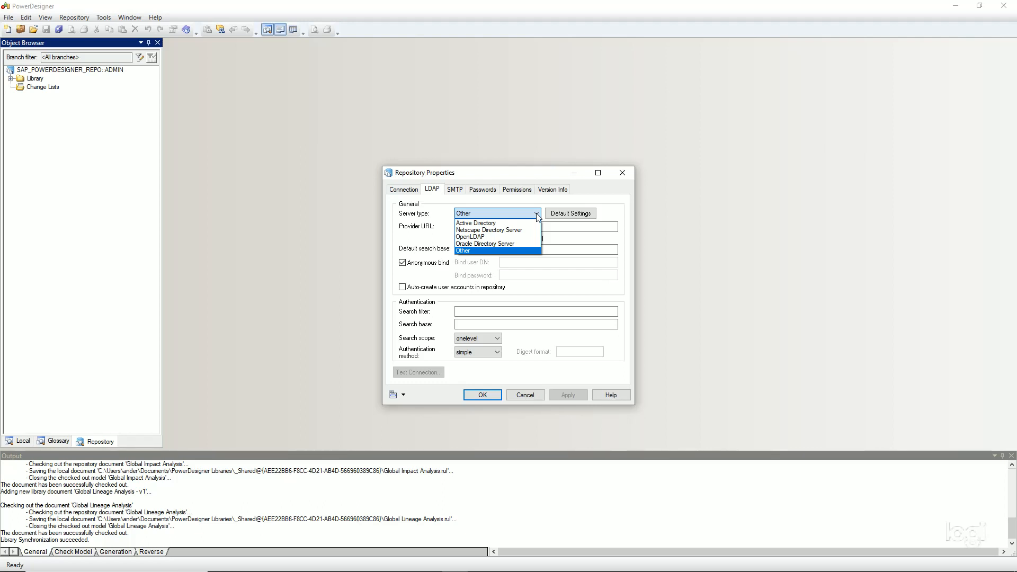
click(533, 396)
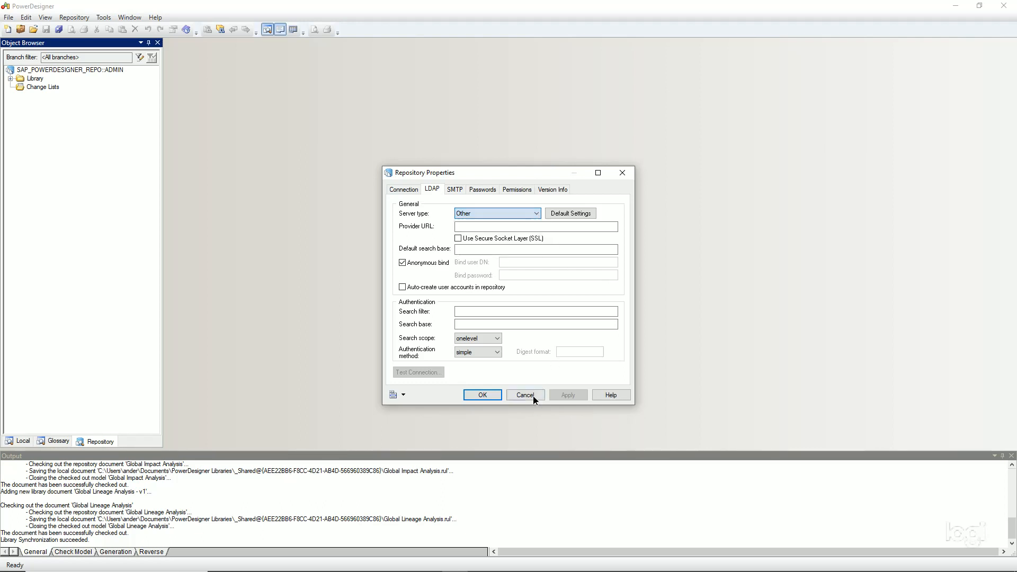
click(533, 396)
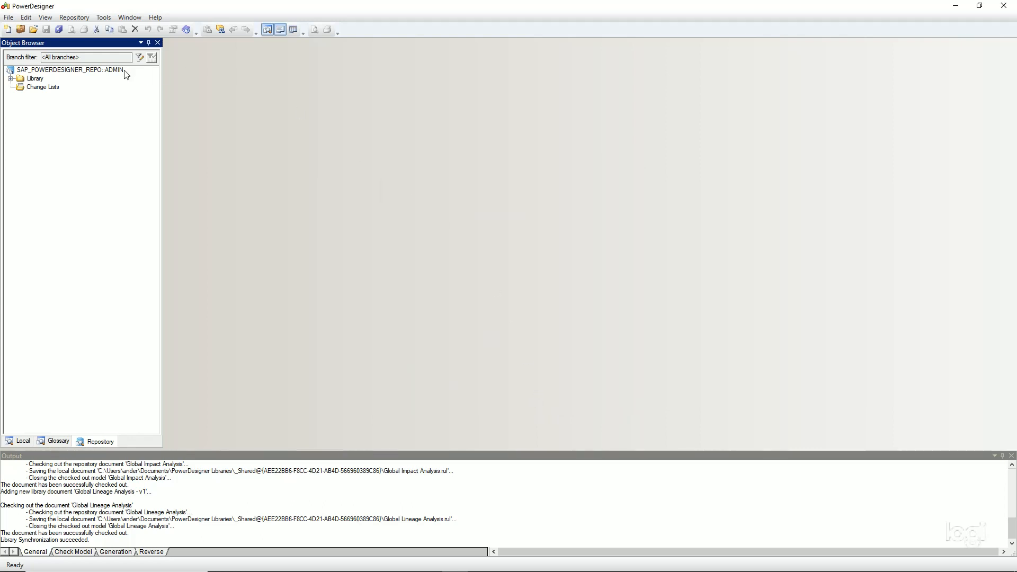
click(72, 17)
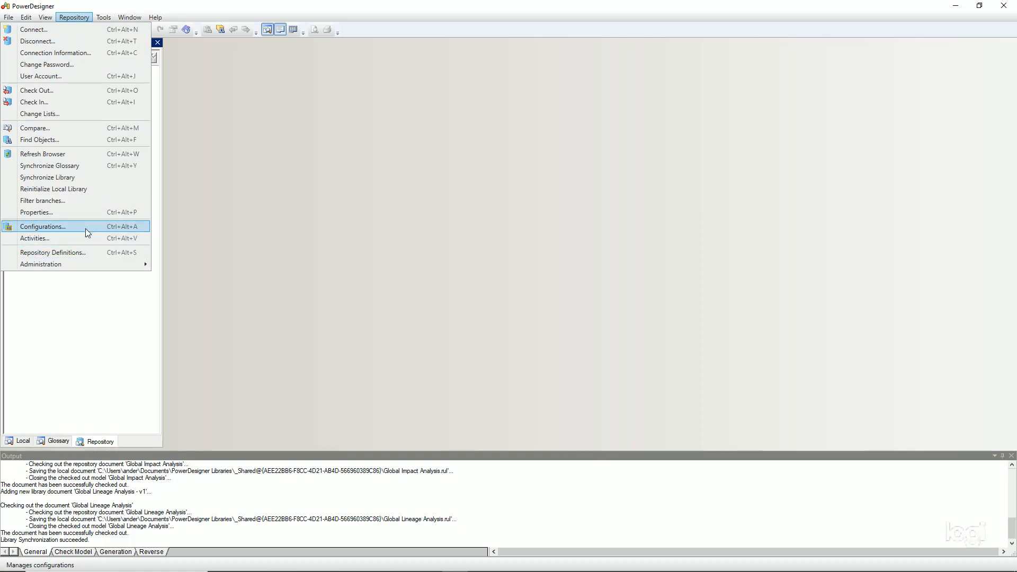
mouse_move(88, 266)
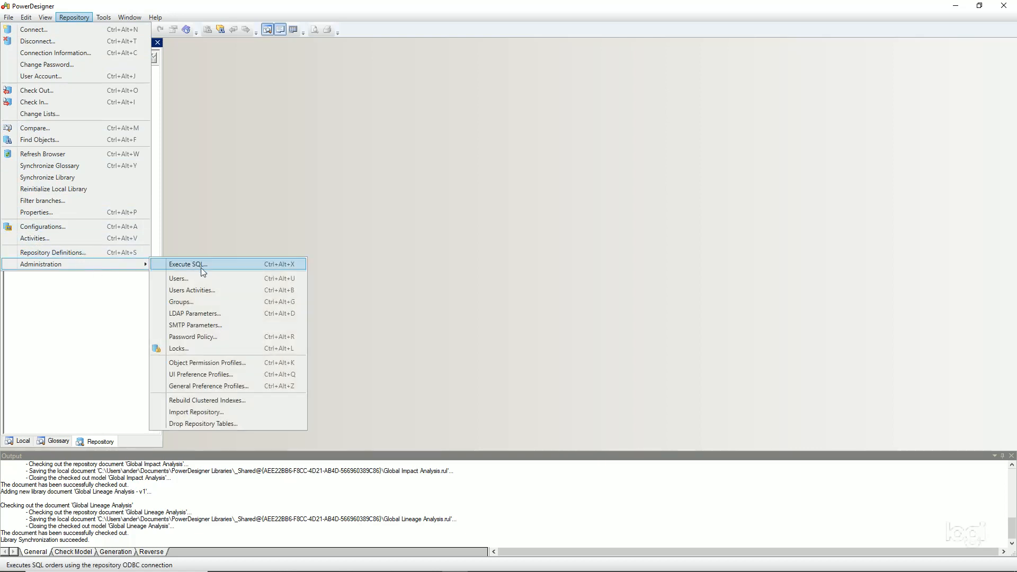
click(188, 279)
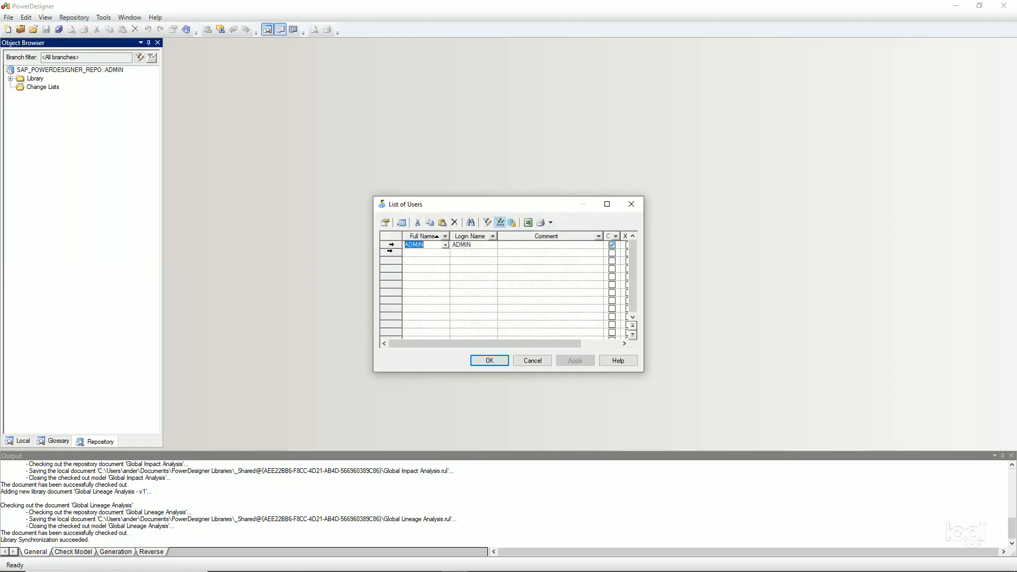
click(385, 224)
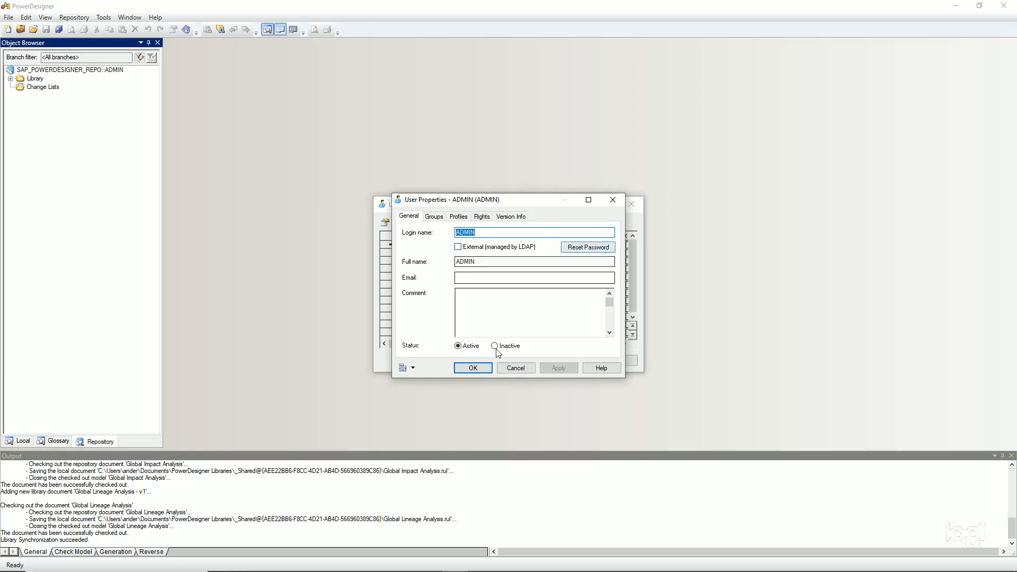
click(517, 369)
click(531, 362)
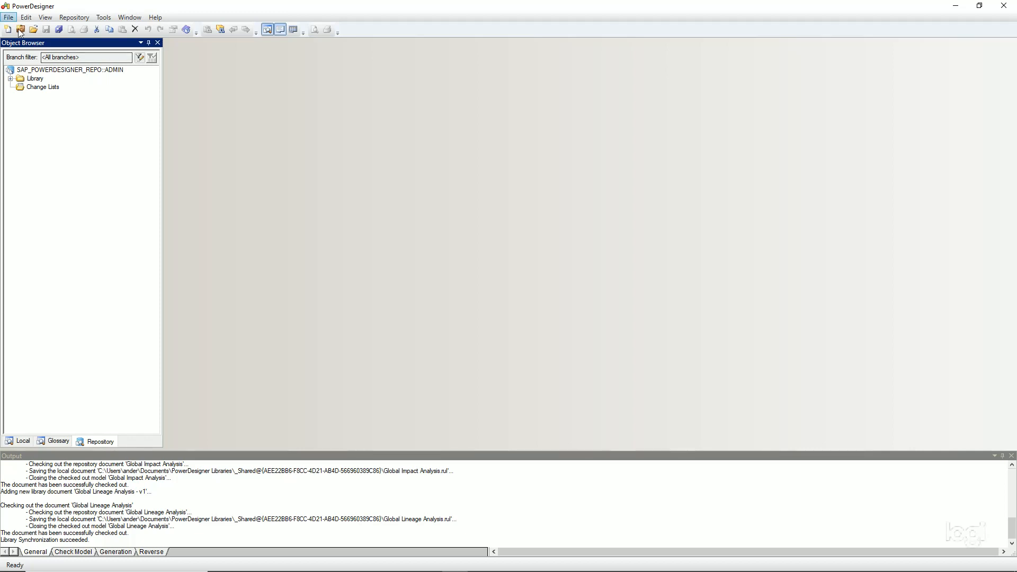
Inspect the blank SMTP parameters (no host, port or sender) without saving, then bring up the Repository menu again
click(78, 18)
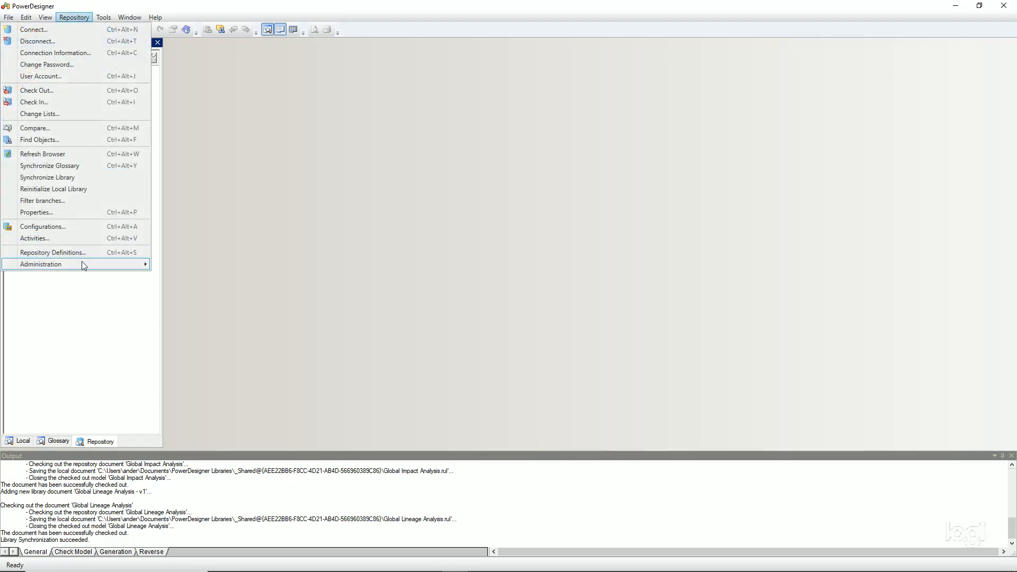
mouse_move(84, 264)
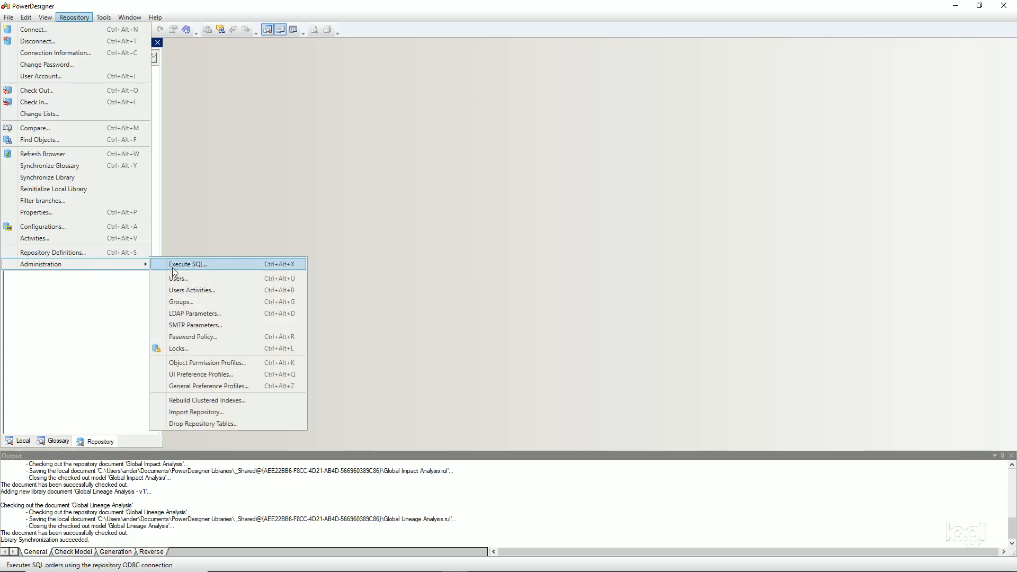
click(206, 325)
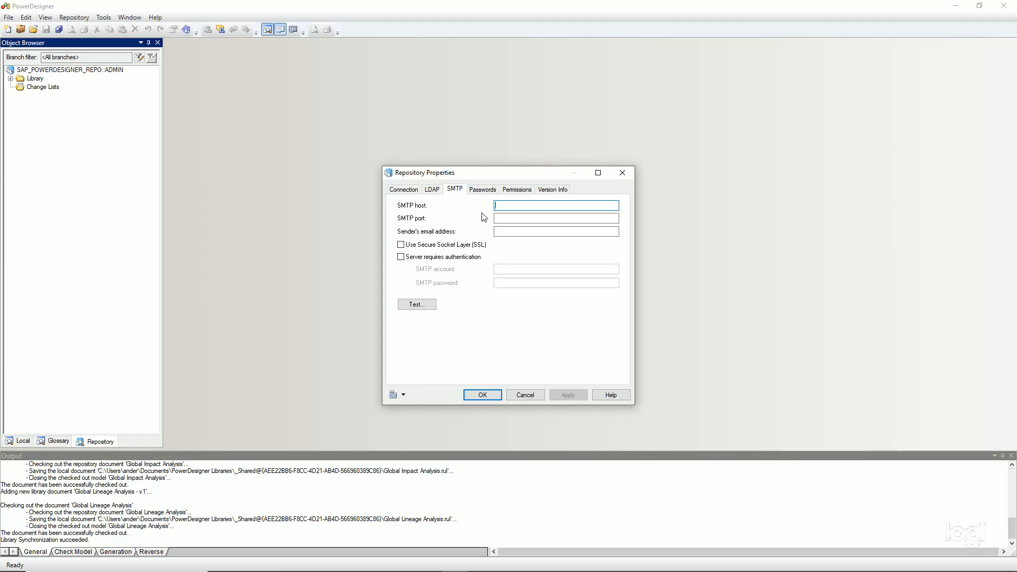
click(525, 395)
click(74, 17)
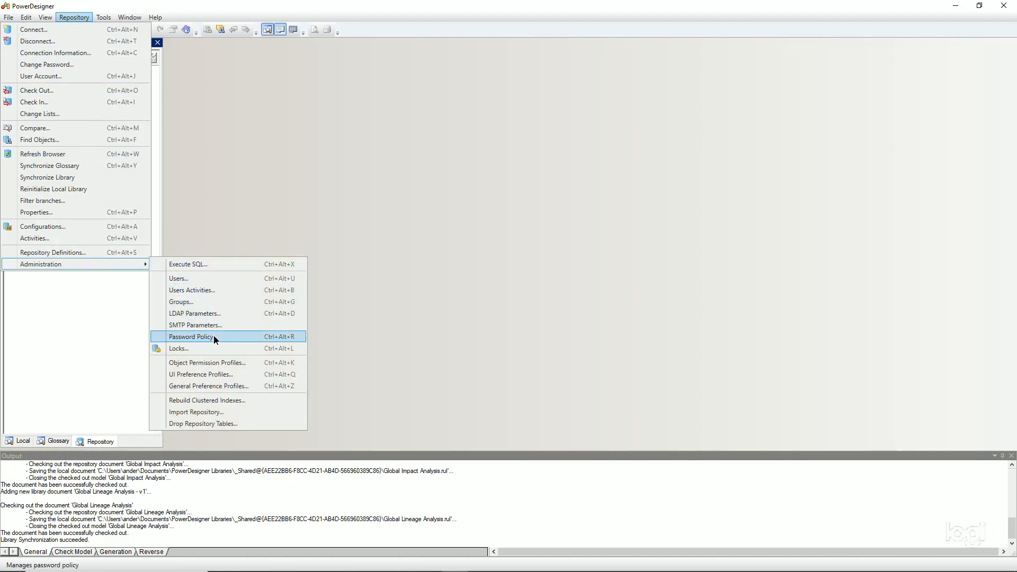
Review the password policy (20-character maximum, 365-day expiry, 5-failure lockout) and close it unchanged
click(214, 337)
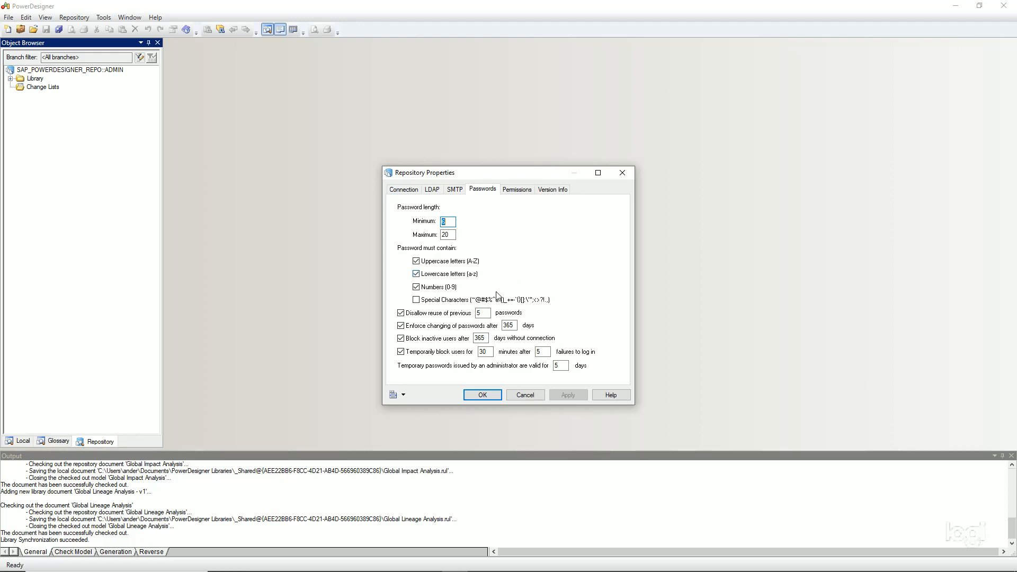
click(534, 395)
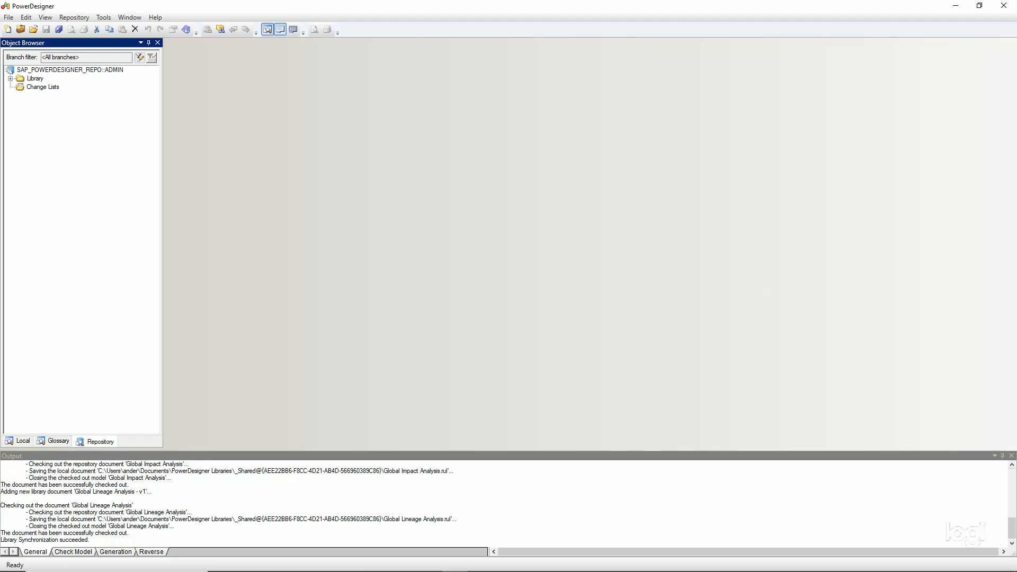